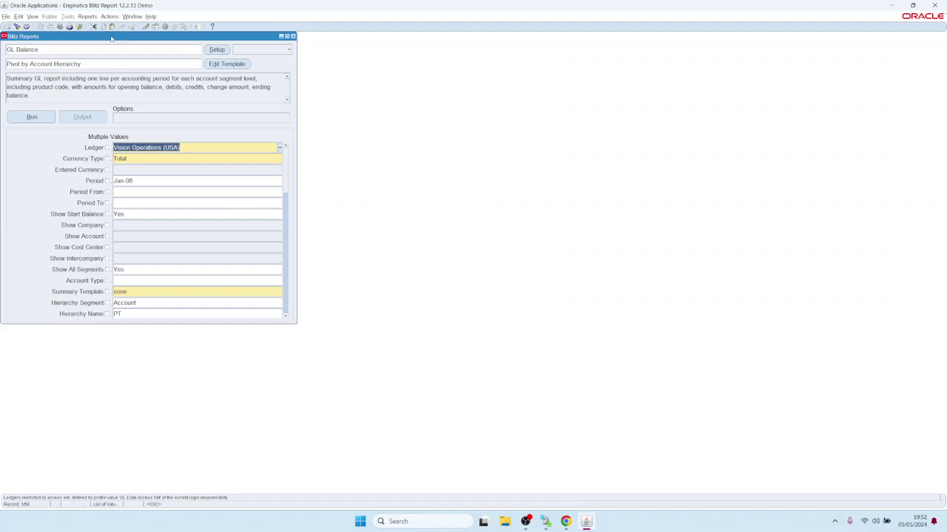
- Run the GL Balance report, view its Excel pivot by account hierarchy, and return to Oracle
left_click_drag(115, 38, 128, 44)
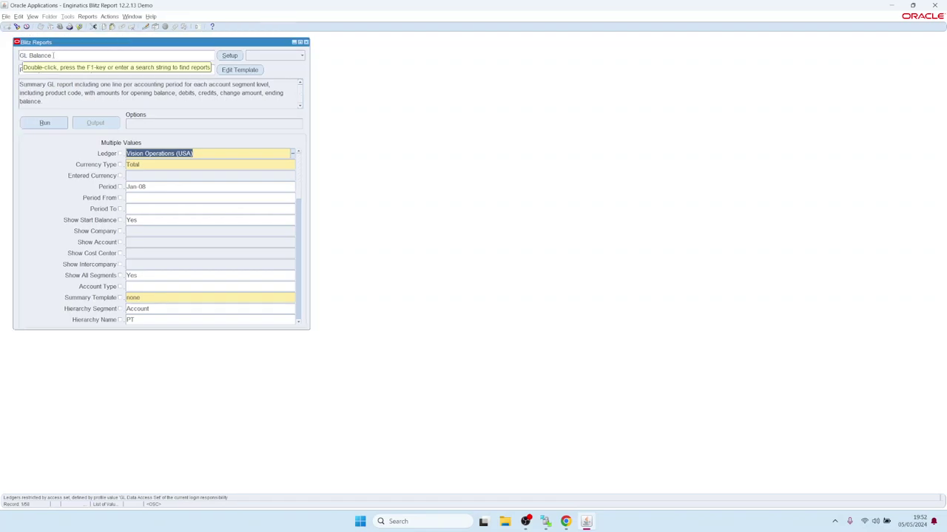
left_click(54, 127)
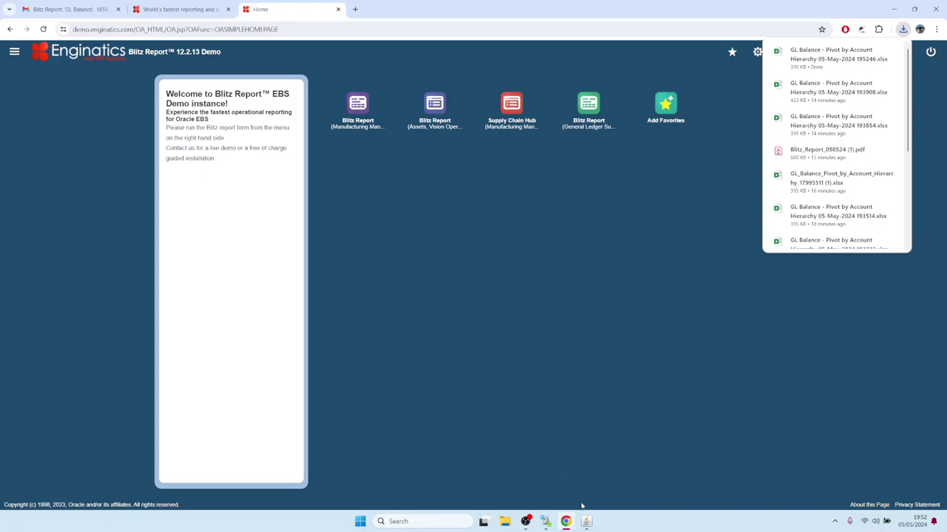
mouse_move(586, 521)
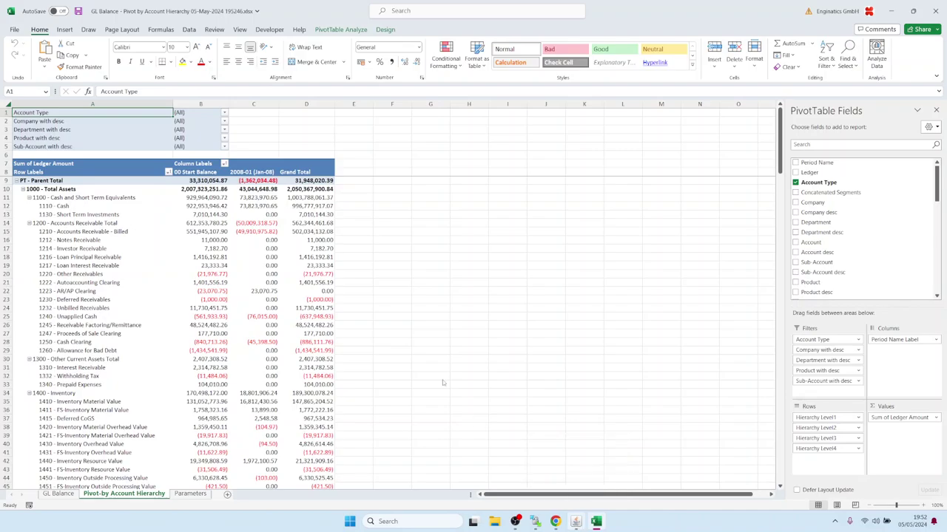
left_click(575, 521)
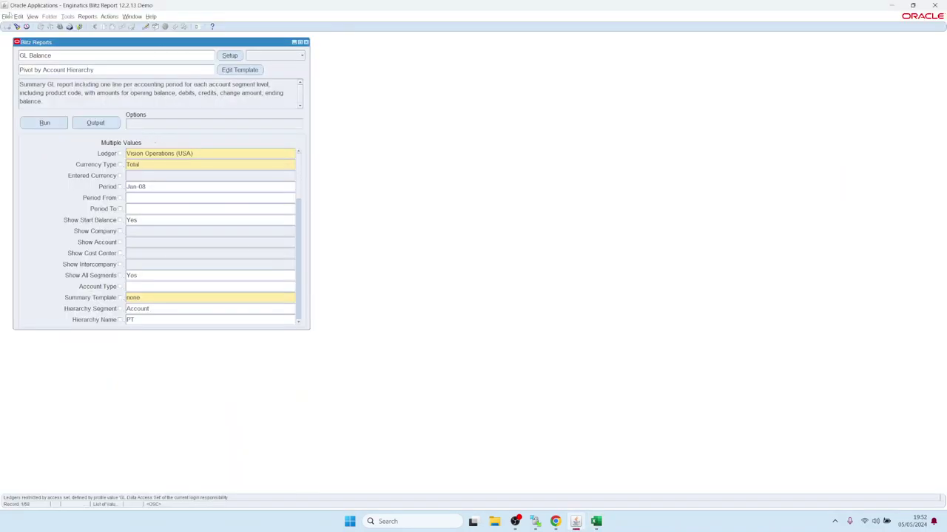
- Find the latest GL Balance request under View > Requests and rerun it
left_click(33, 17)
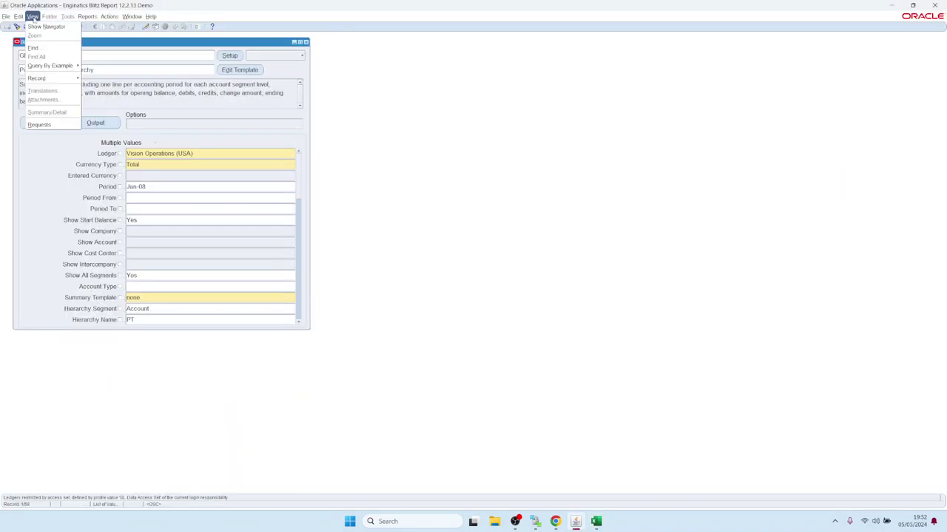
left_click(41, 125)
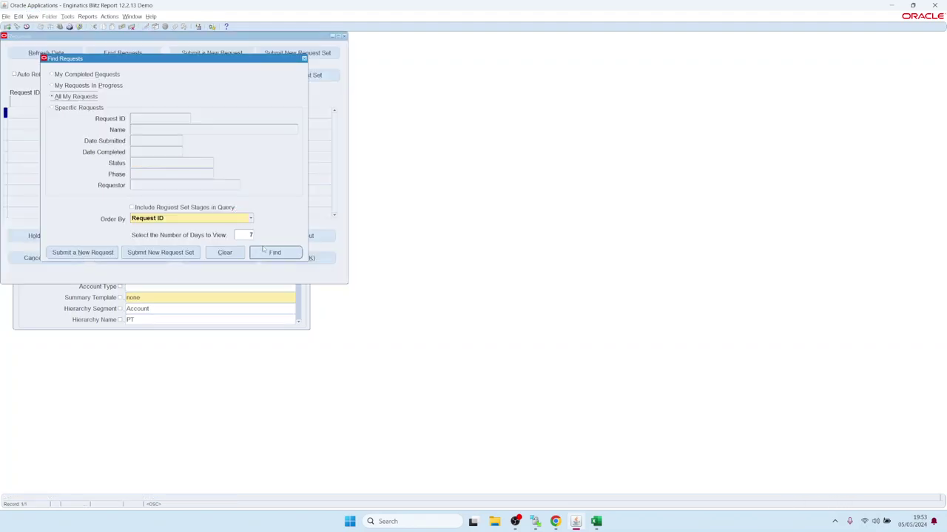
left_click(272, 253)
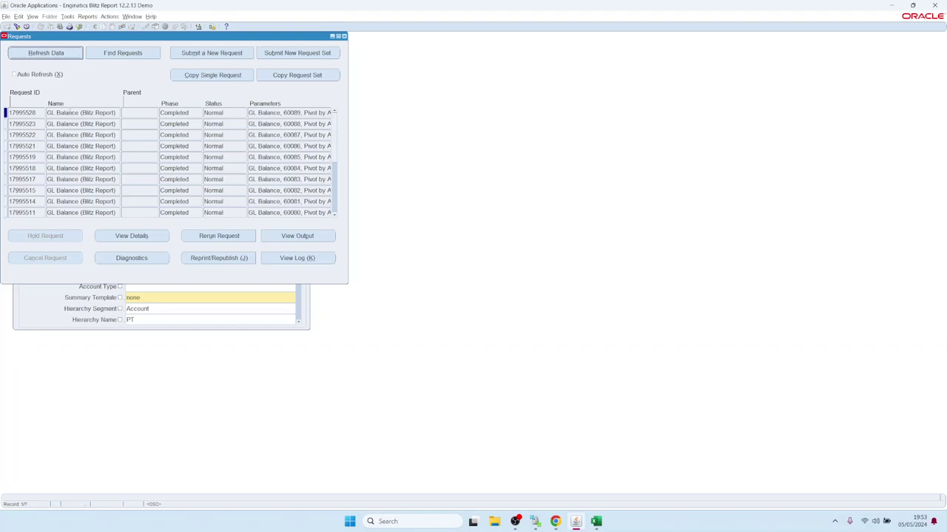
left_click_drag(56, 113, 134, 111)
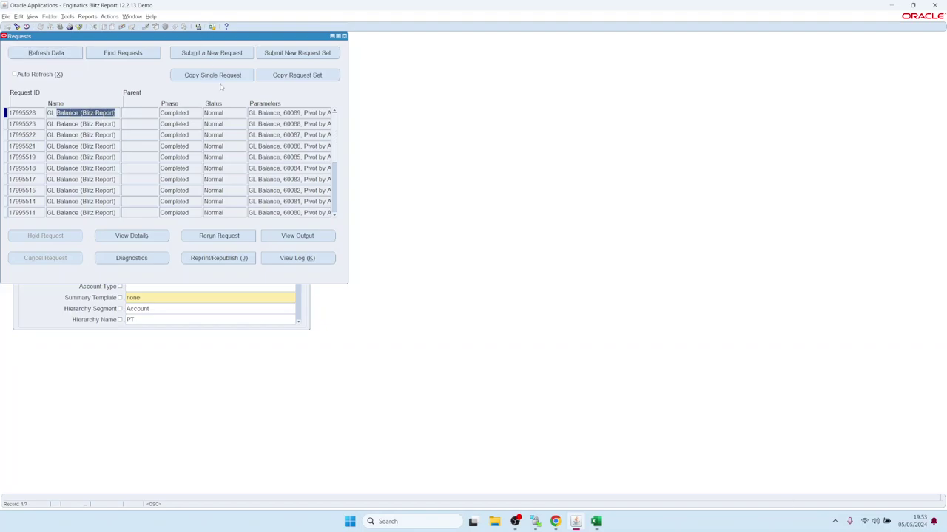
left_click(228, 238)
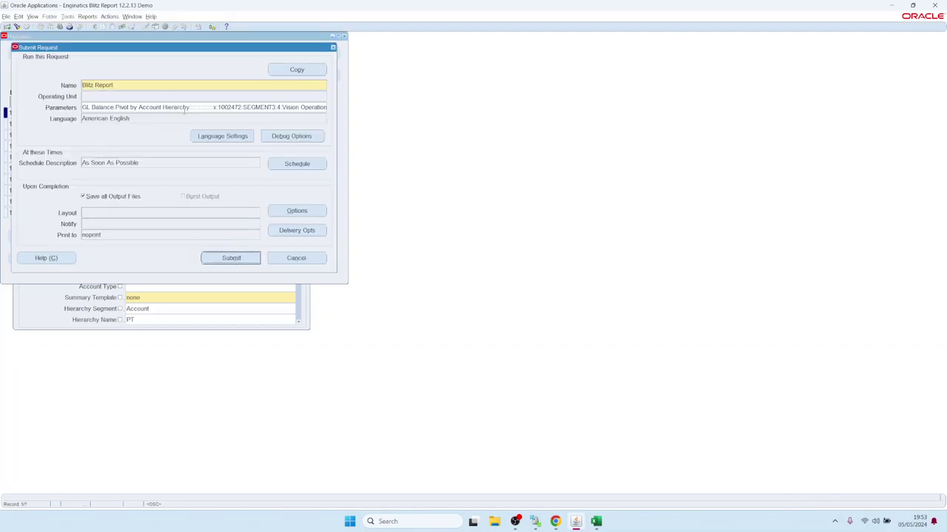
left_click(184, 107)
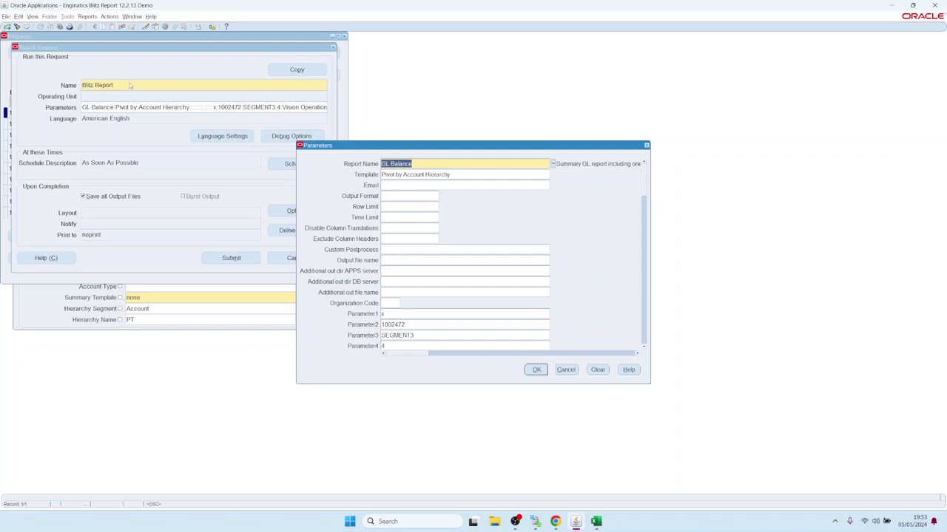
key("alt")
key("Tab")
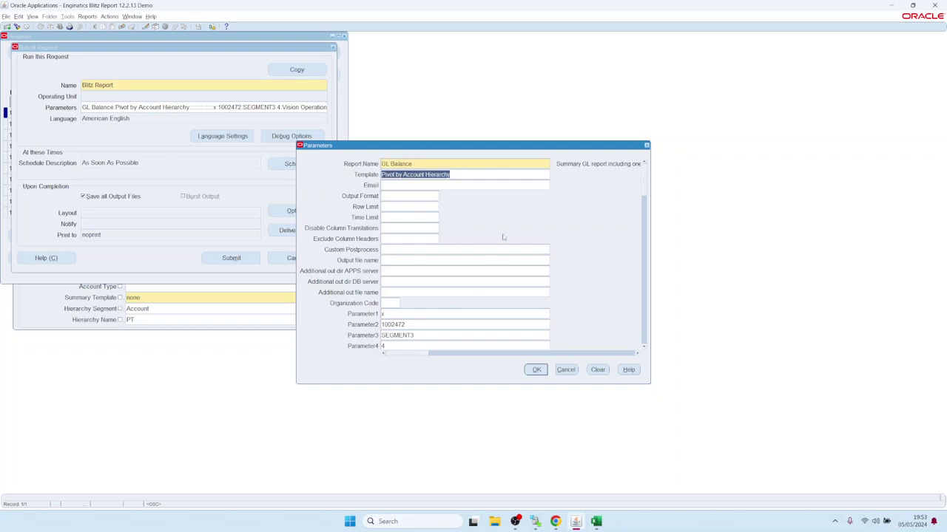
left_click(644, 346)
left_click_drag(644, 348, 644, 348)
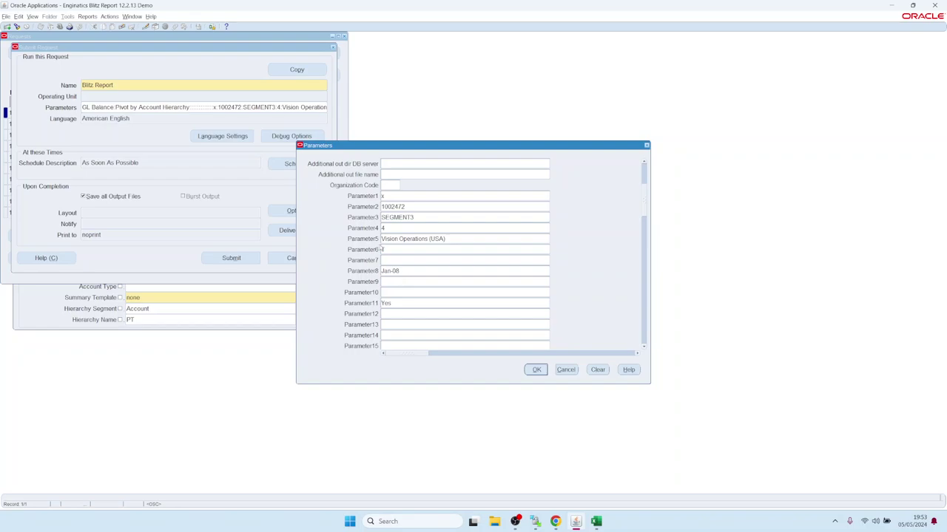
left_click(415, 238)
left_click_drag(465, 240, 381, 239)
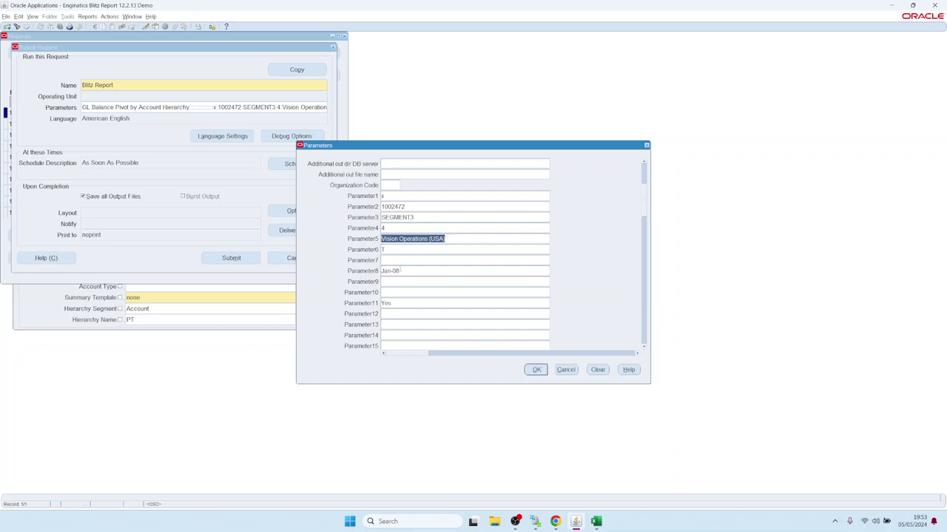
left_click(427, 272)
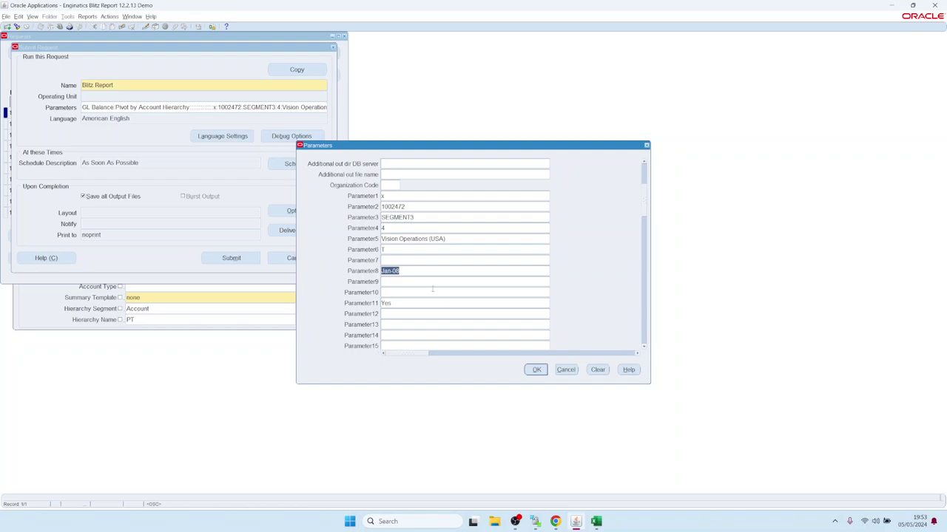
left_click(536, 369)
left_click(301, 165)
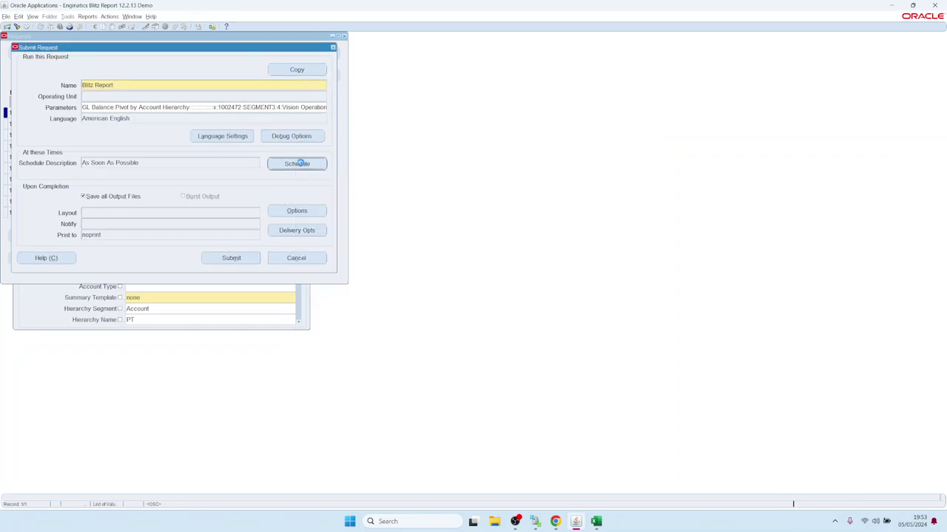
left_click(327, 232)
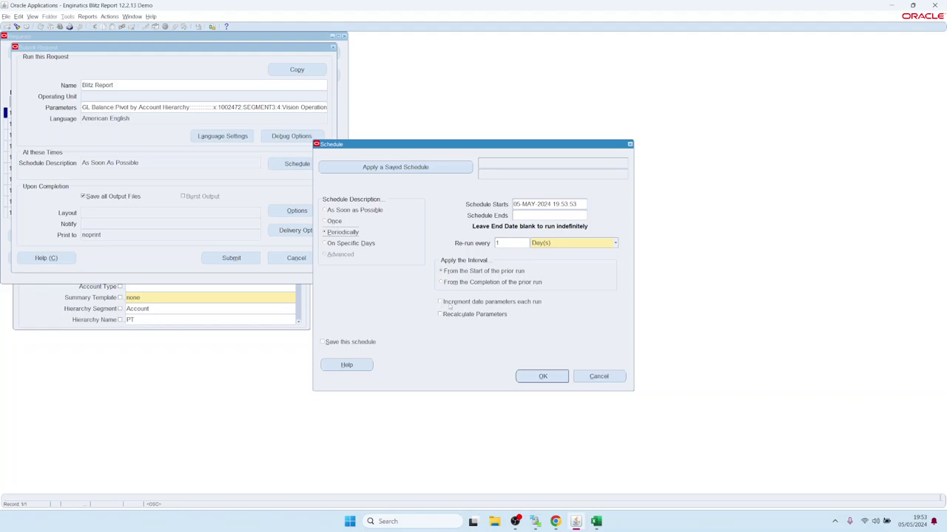
left_click(439, 303)
left_click(578, 377)
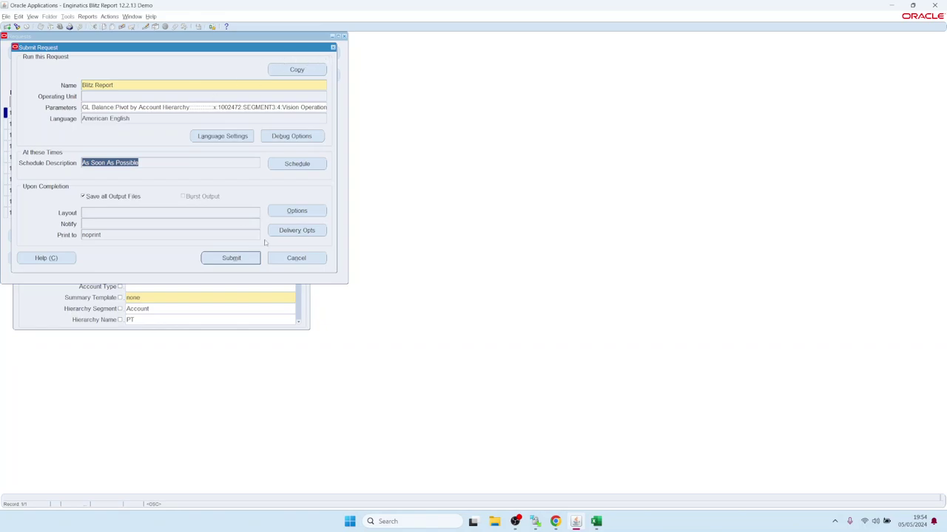
- Review the Email, FTP and WebDav delivery options, then cancel and close the rerun submission
left_click(286, 233)
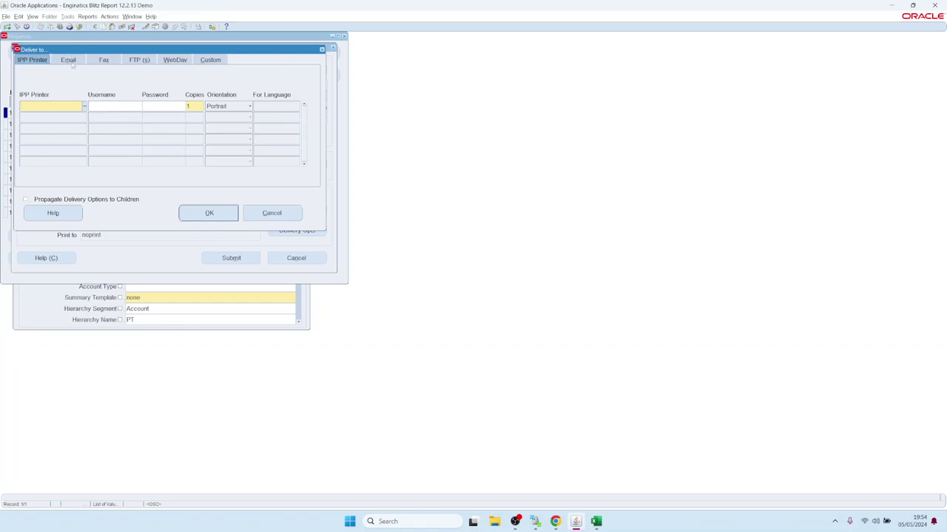
left_click(72, 63)
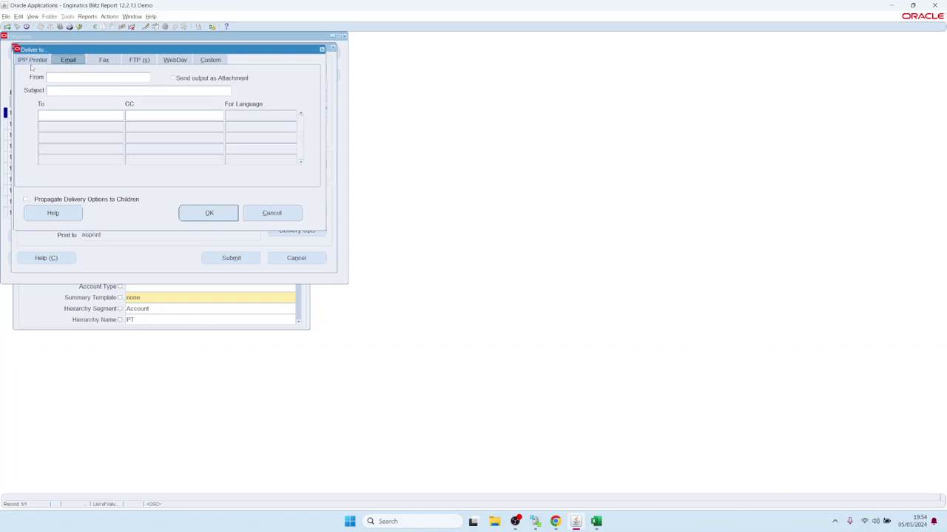
left_click(139, 60)
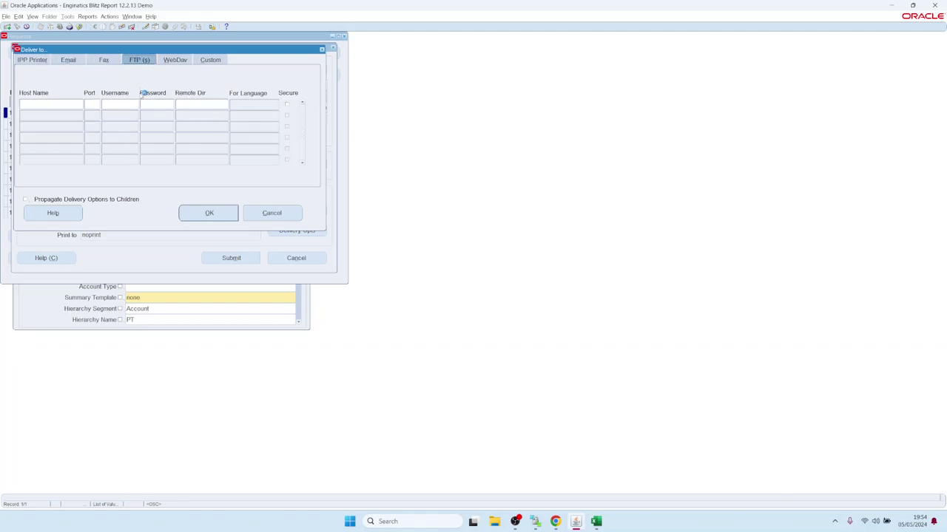
left_click(176, 62)
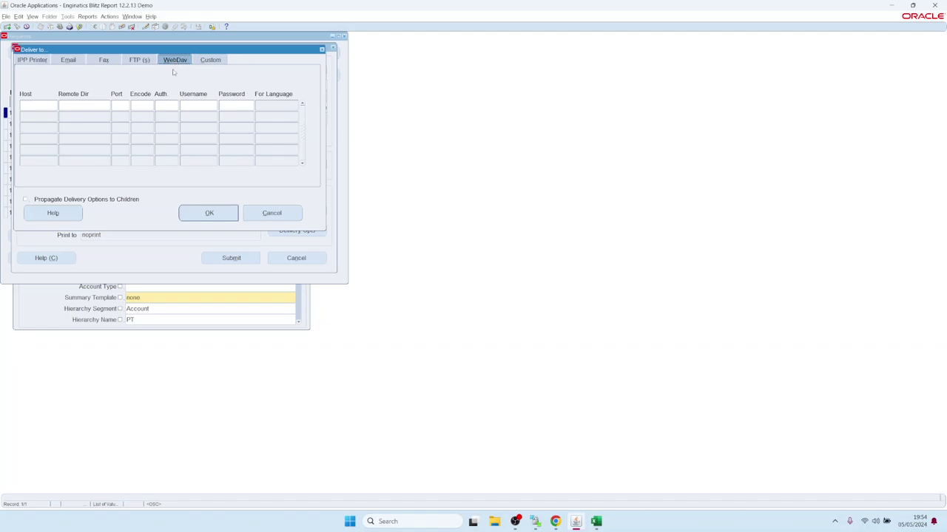
left_click(269, 215)
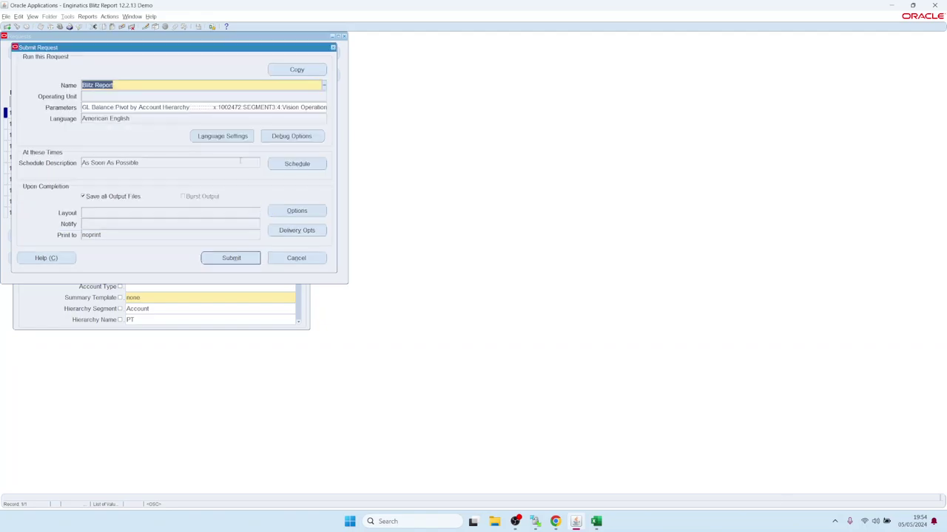
left_click(333, 47)
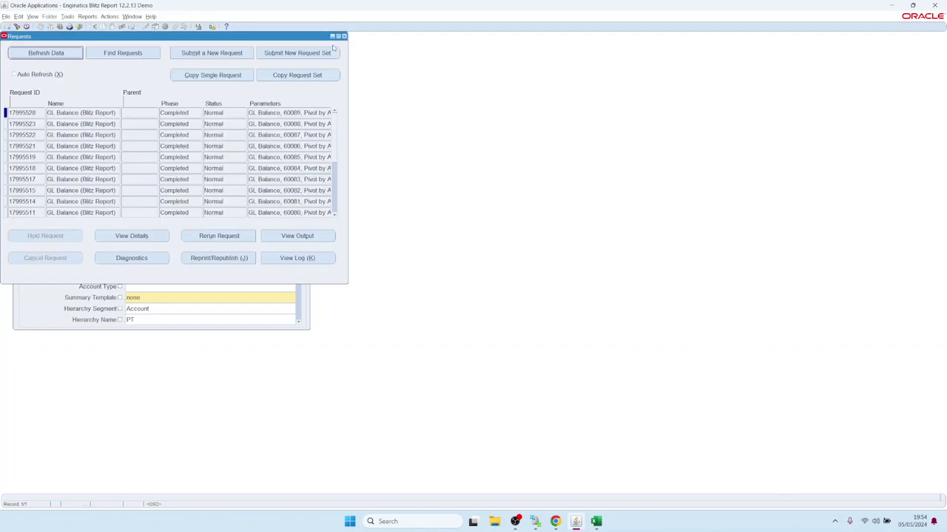
- Close the Requests list and inspect the Email field in the report's Options window
left_click(343, 35)
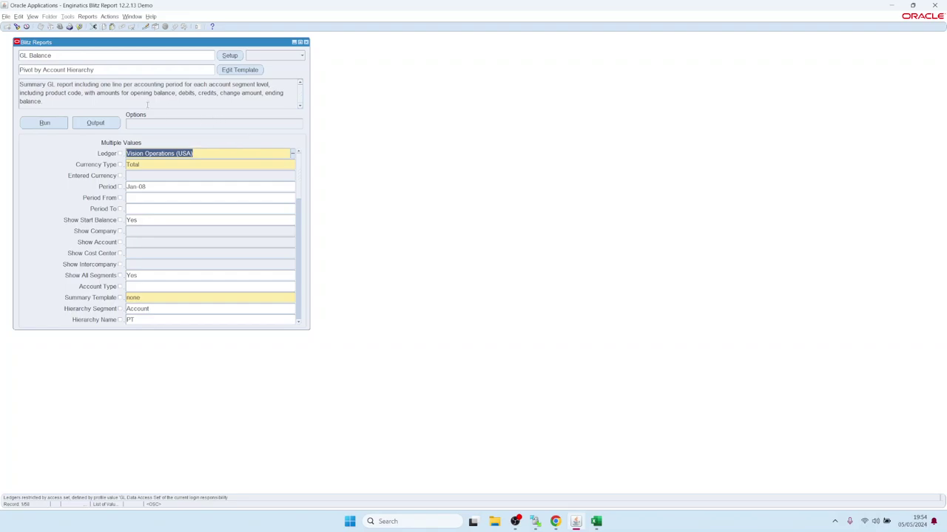
left_click(212, 125)
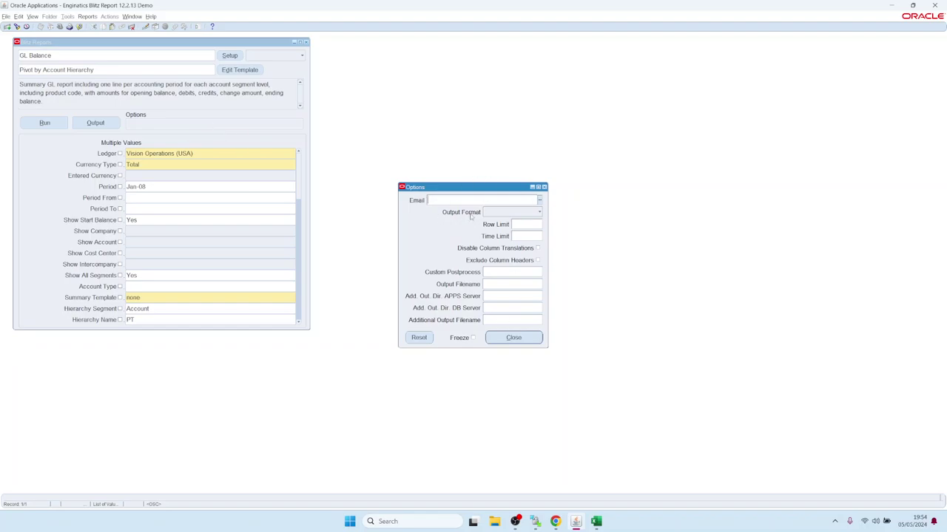
left_click_drag(479, 190, 449, 173)
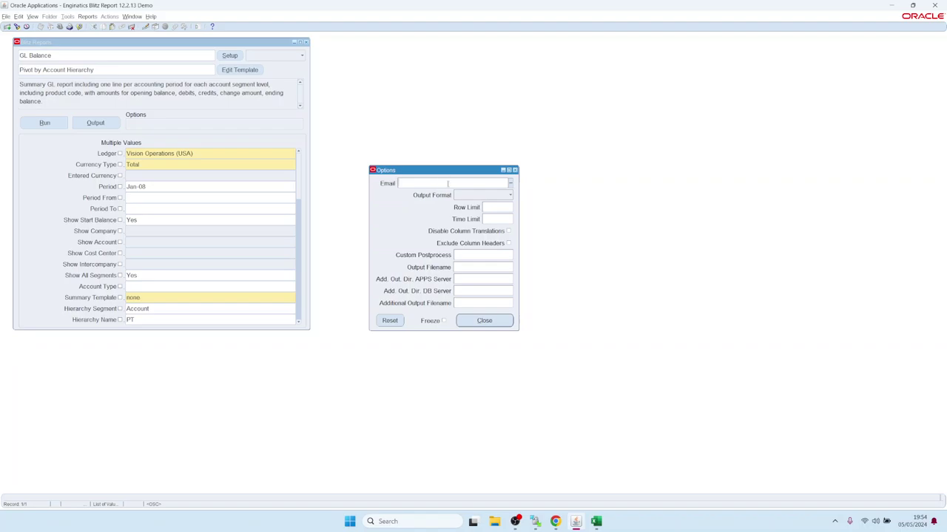
double_click(447, 183)
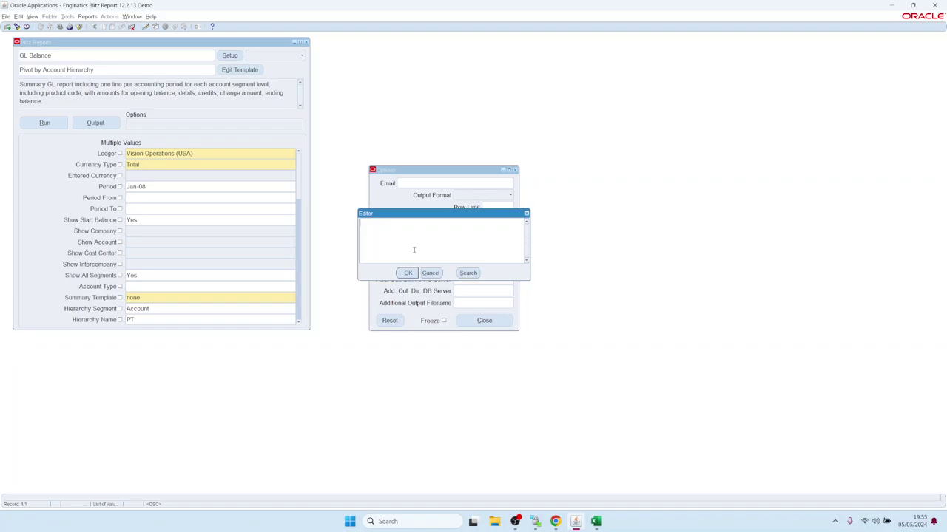
left_click(431, 273)
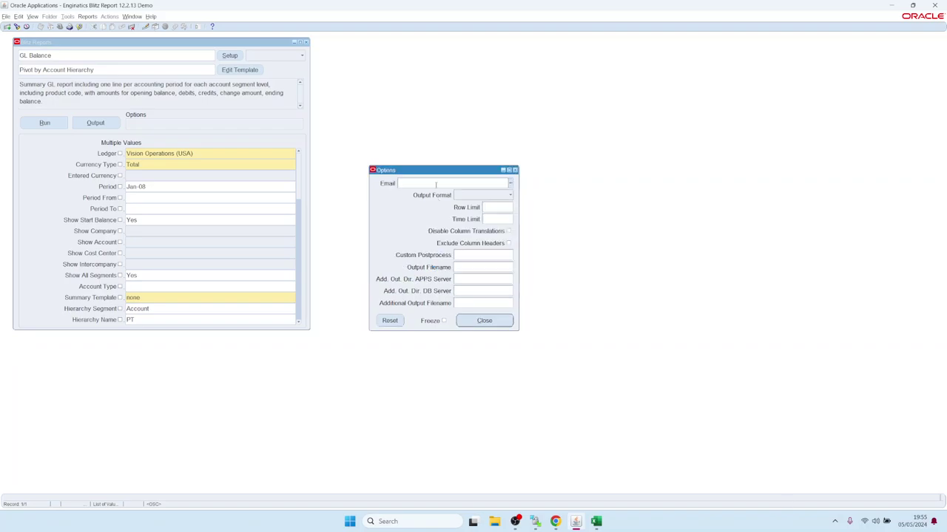
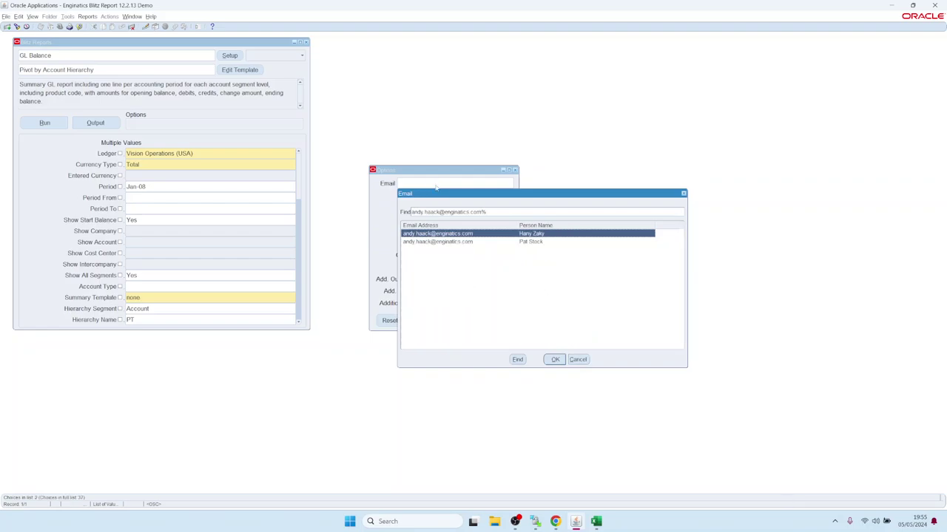
- Fill in the recipient's e-mail address by picking it from the list of values
key("Down")
key("Return")
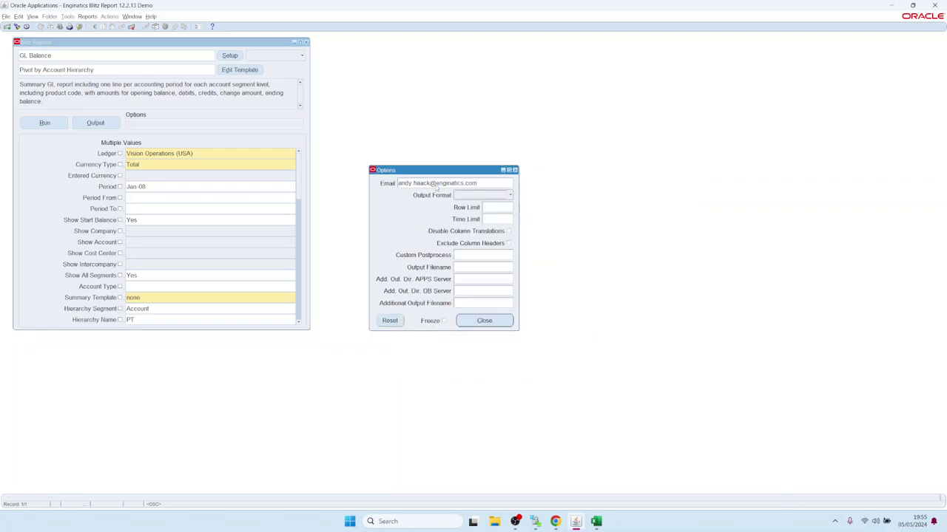
- Run the GL Balance report with e-mail delivery and check Chrome's recent downloads
left_click(474, 321)
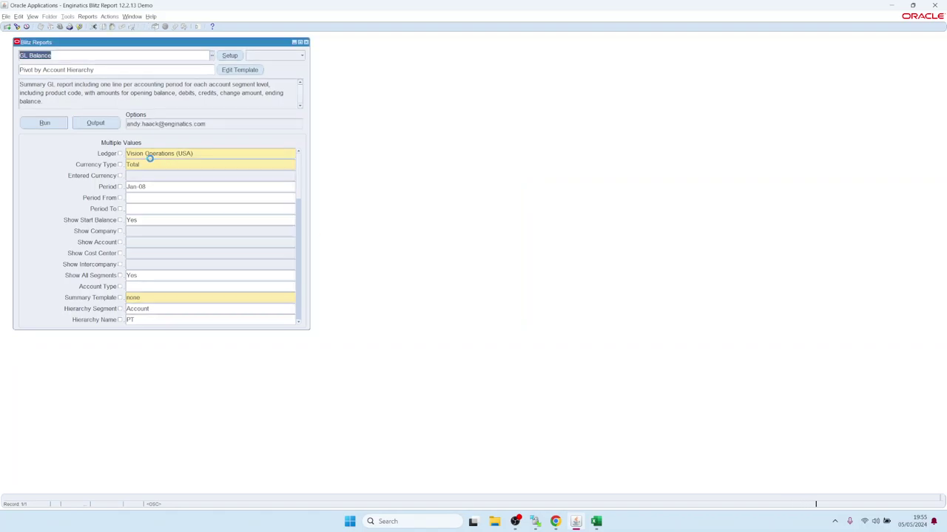
left_click(51, 126)
left_click(32, 16)
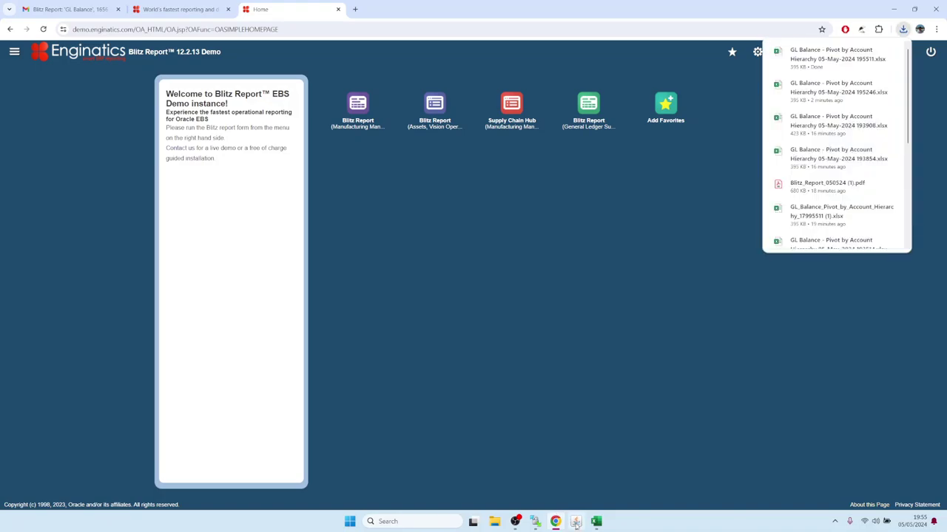
left_click(575, 522)
left_click(33, 16)
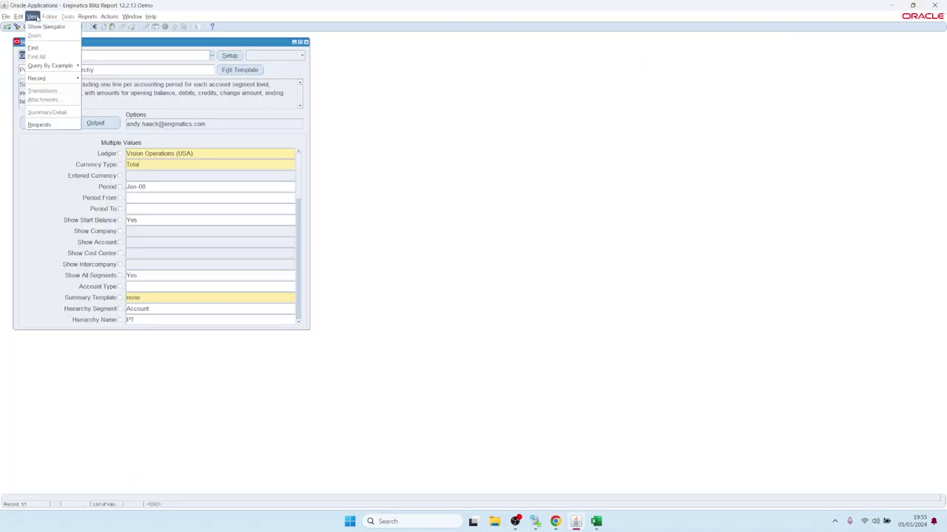
- Open the latest GL Balance request's details and show its e-mail delivery settings
left_click(39, 124)
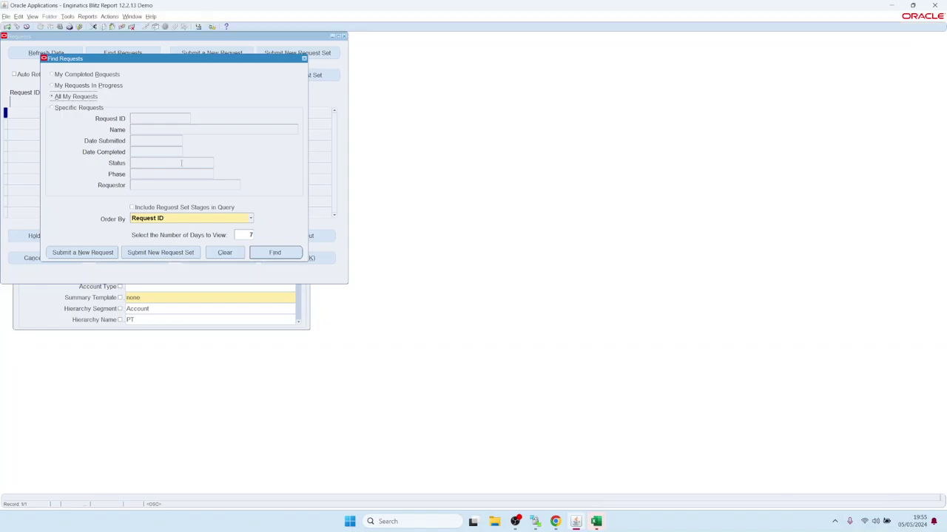
left_click(260, 253)
left_click(76, 112)
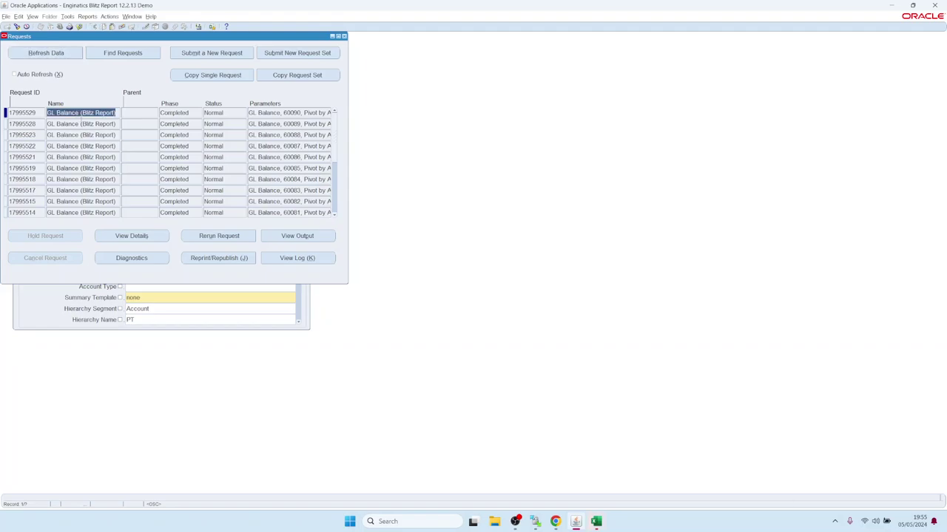
left_click(131, 236)
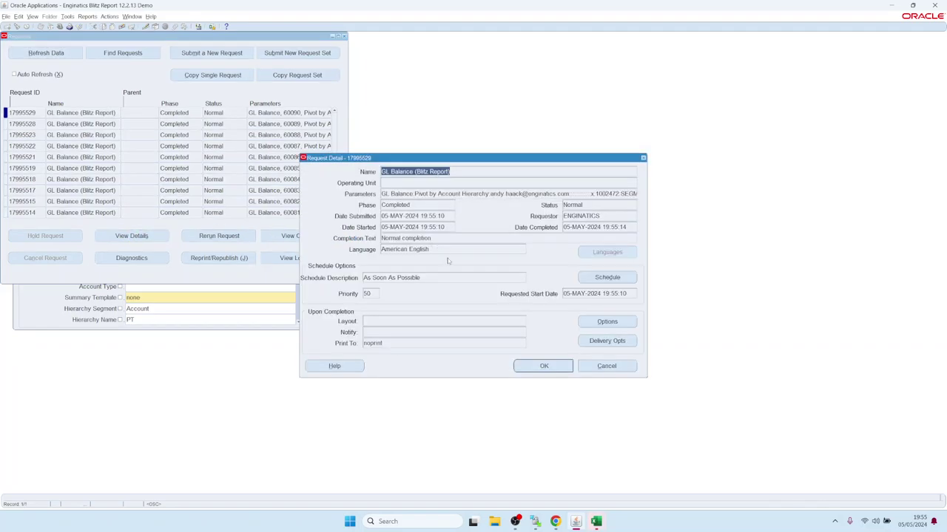
left_click(608, 341)
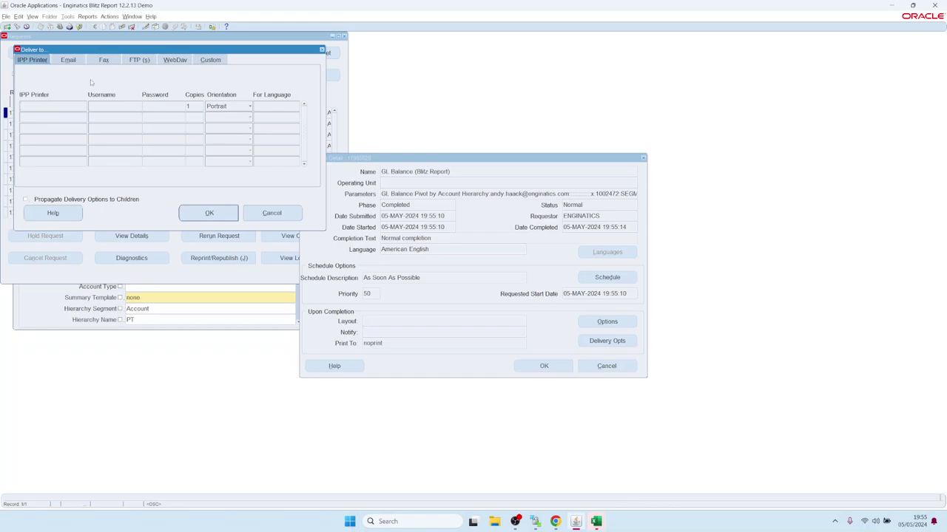
left_click(69, 60)
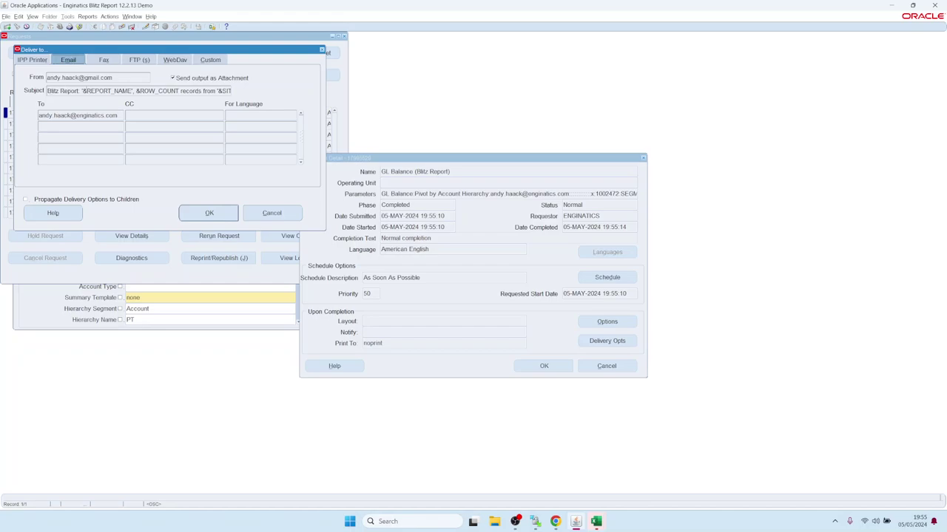
- Inspect the e-mail subject template, including its report name and row count variables
left_click_drag(53, 90, 259, 94)
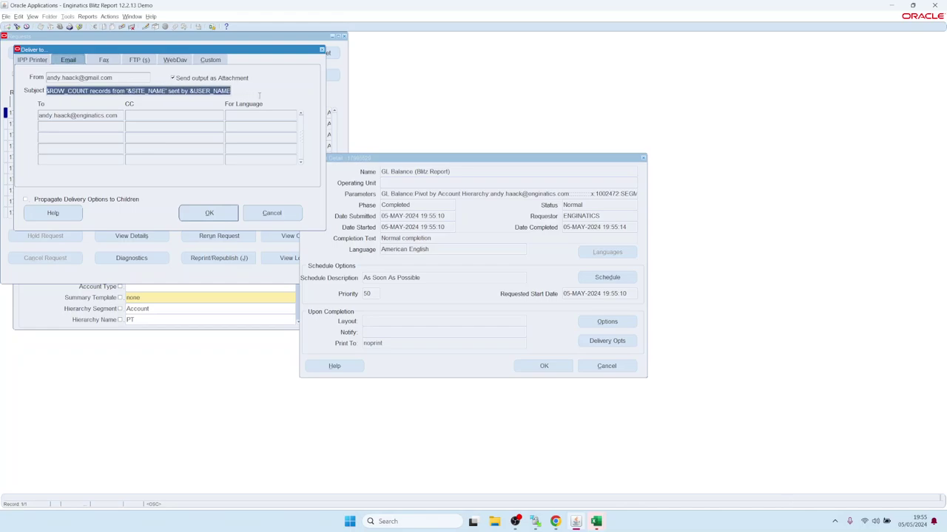
key("Home")
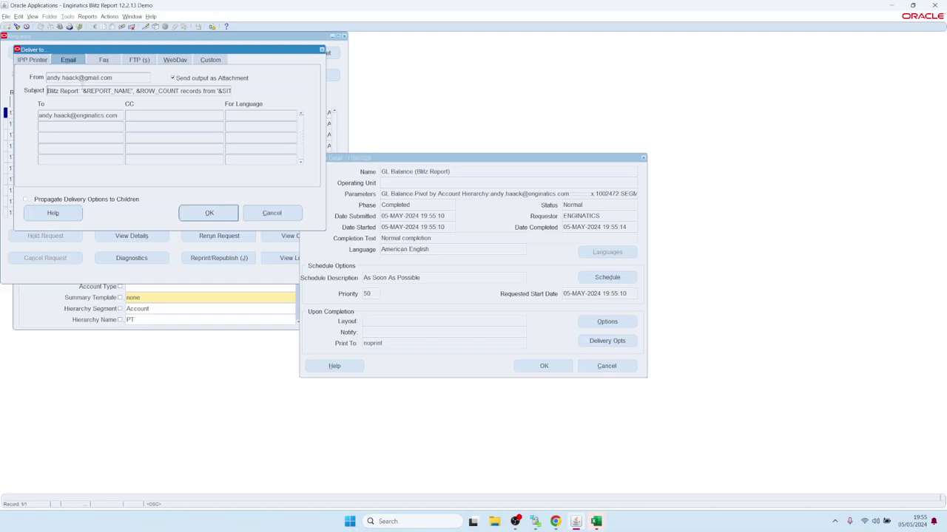
left_click_drag(82, 89, 178, 89)
left_click_drag(136, 89, 249, 92)
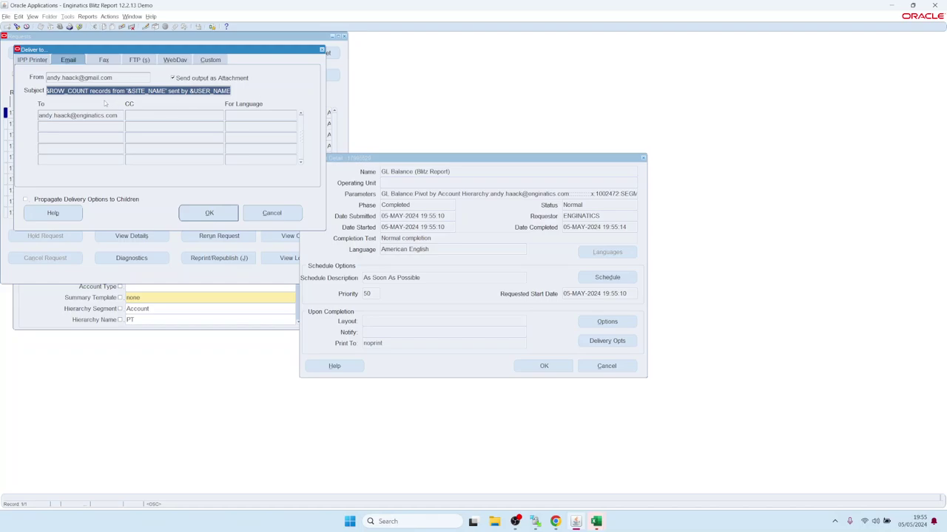
left_click(555, 521)
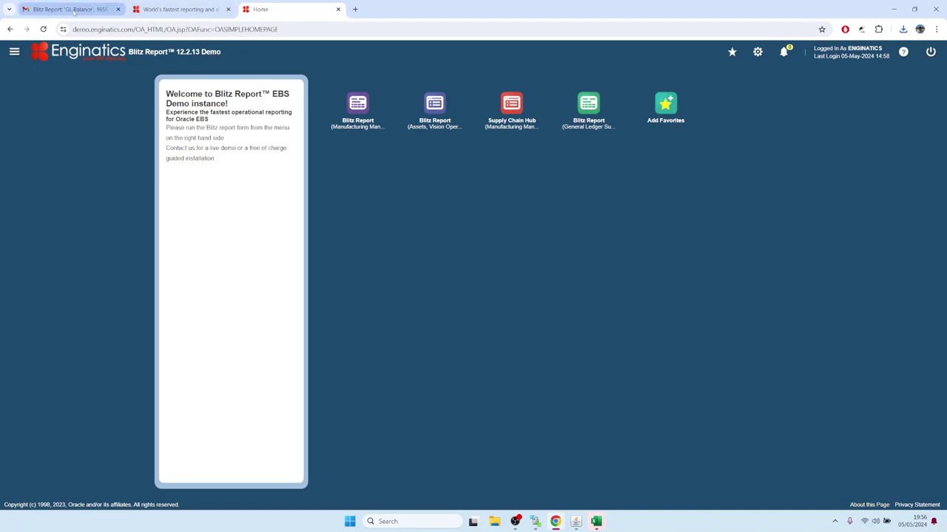
- Check that the Gmail report e-mail subject shows GL Balance with 1656 records
left_click(69, 10)
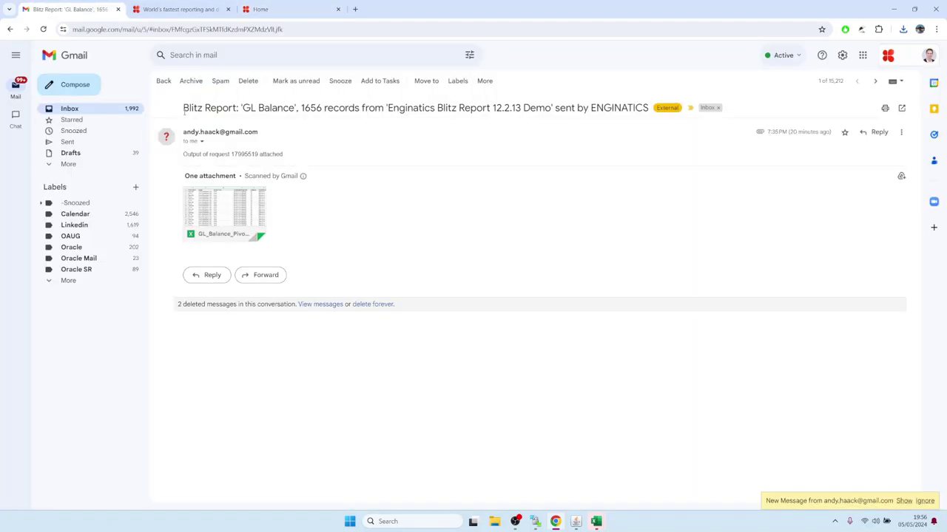
left_click_drag(185, 111, 656, 106)
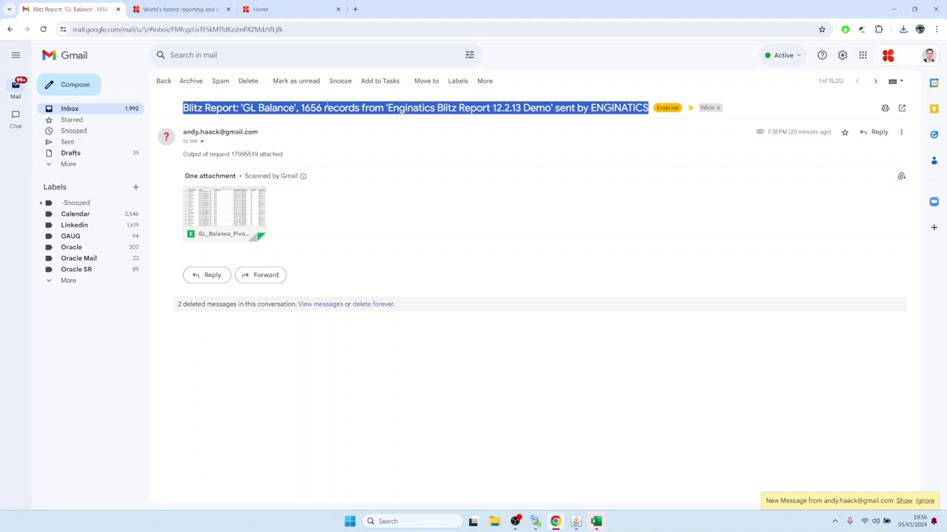
left_click(327, 103)
left_click_drag(240, 108, 295, 108)
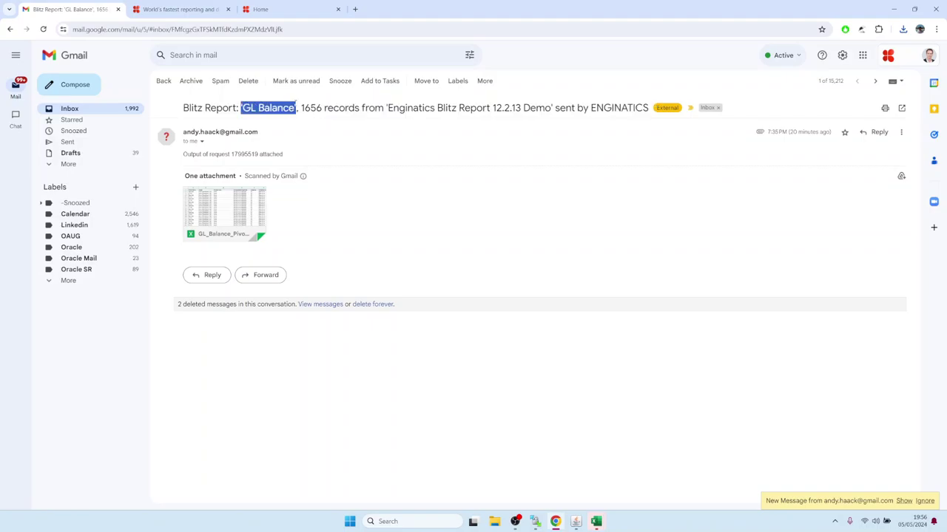
double_click(305, 106)
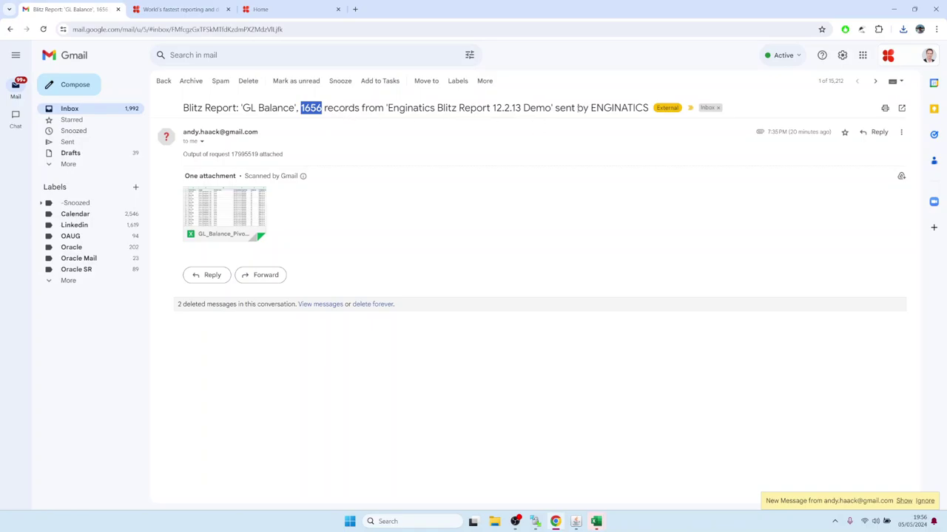
left_click(351, 204)
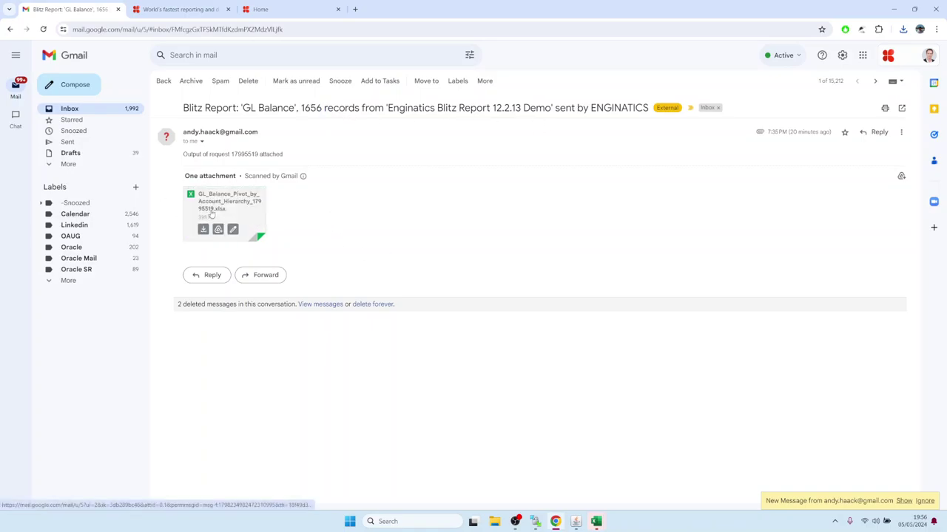
- Download the xlsx attachment and open the GL Balance workbook
mouse_move(226, 215)
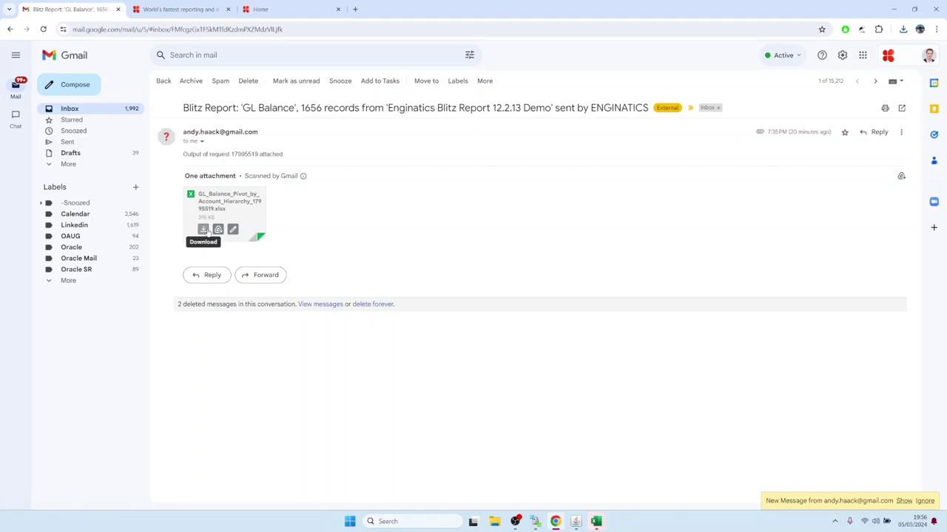
left_click(203, 229)
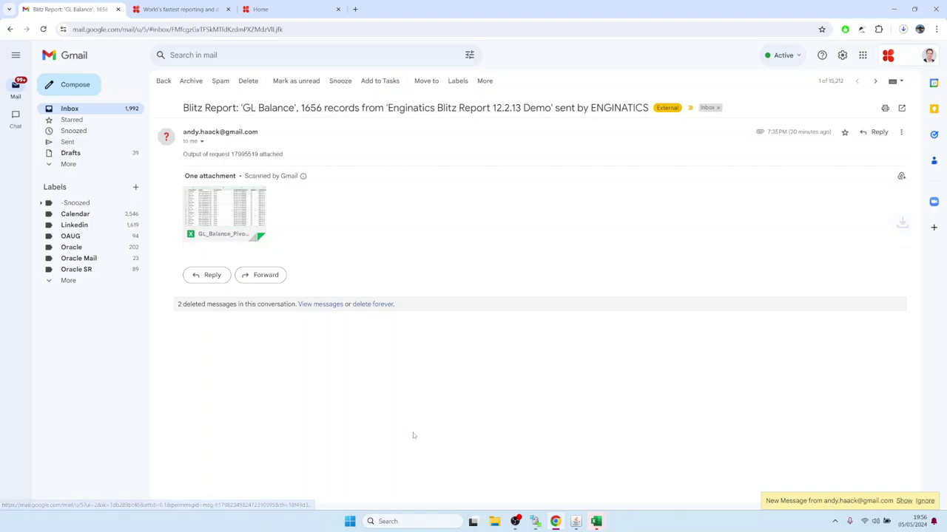
left_click(575, 523)
- Close the Deliver to, Request Detail and Requests windows in Oracle
left_click(575, 521)
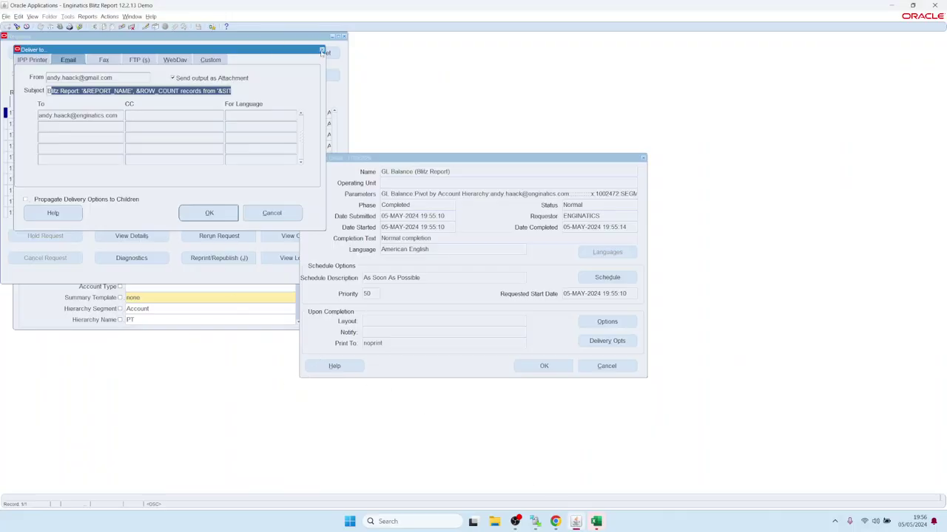
left_click(321, 49)
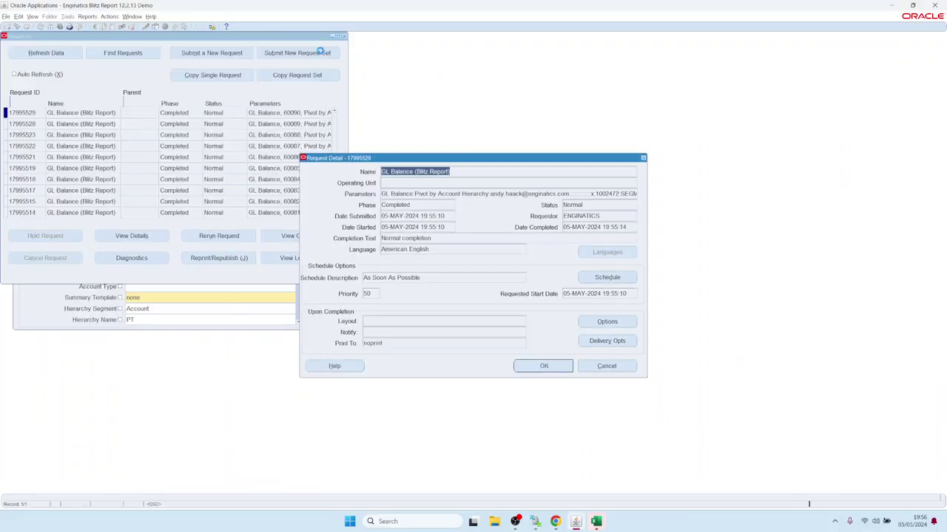
left_click(604, 364)
left_click(343, 36)
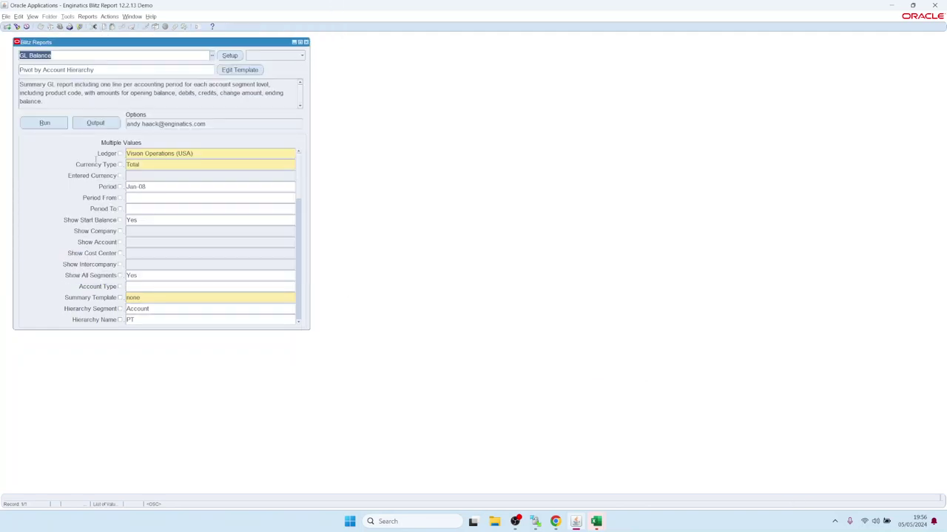
- Clear the Email recipient value in the GL Balance report Options
left_click(210, 123)
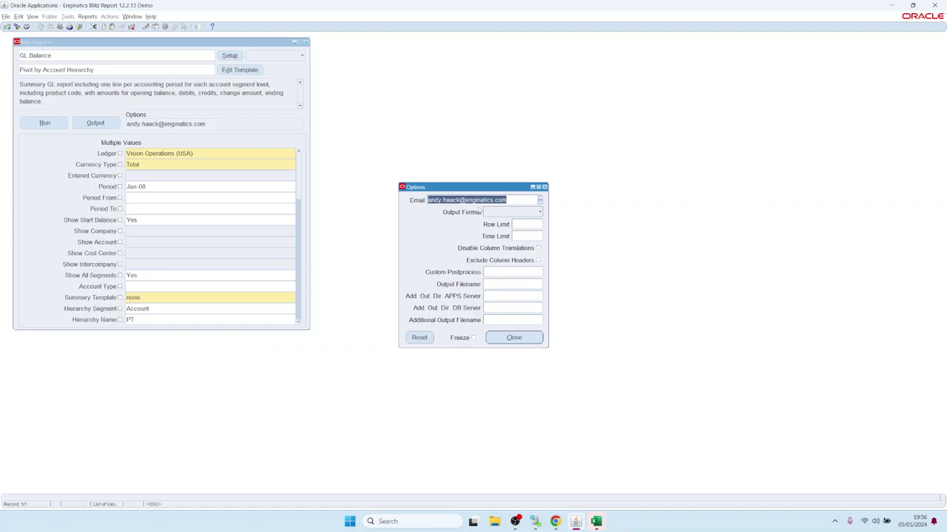
key("Delete")
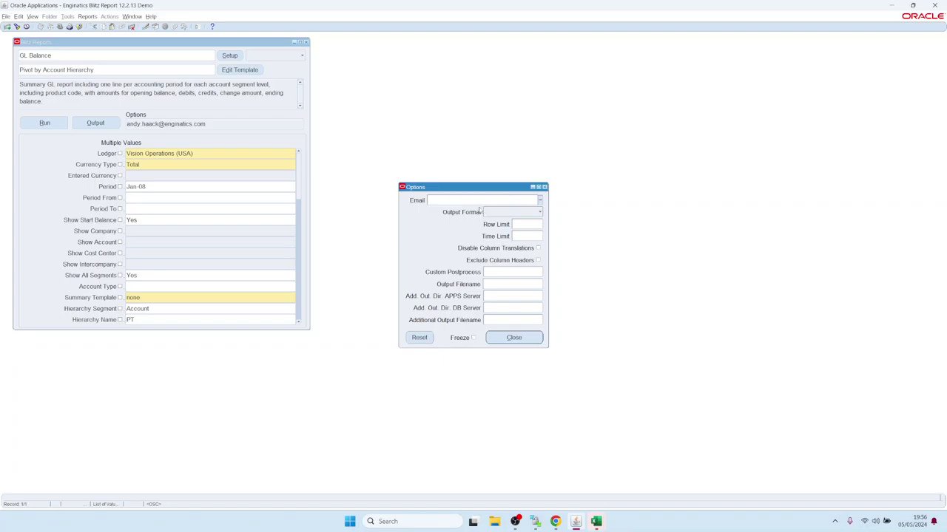
left_click(505, 214)
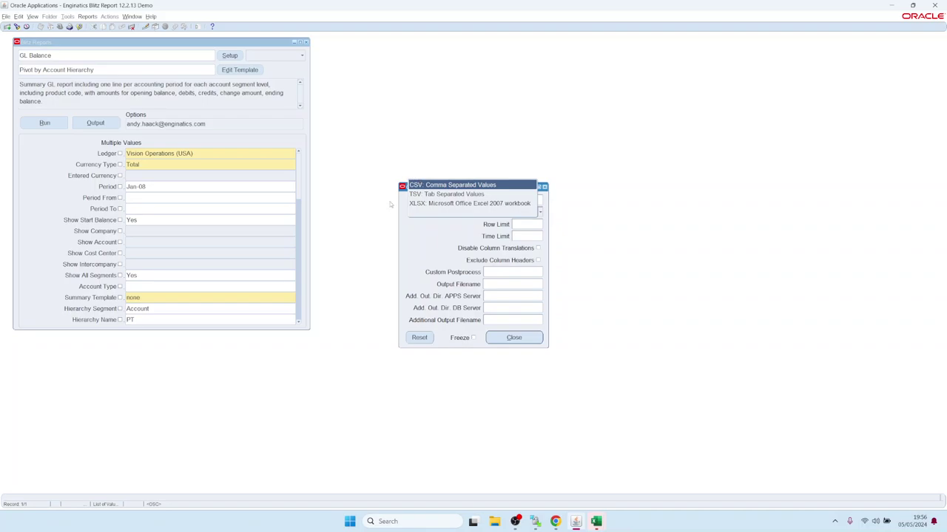
- Dismiss the Output Format list and list the Custom Postprocess scripts pdf.sh and postprocess.sh
left_click(448, 245)
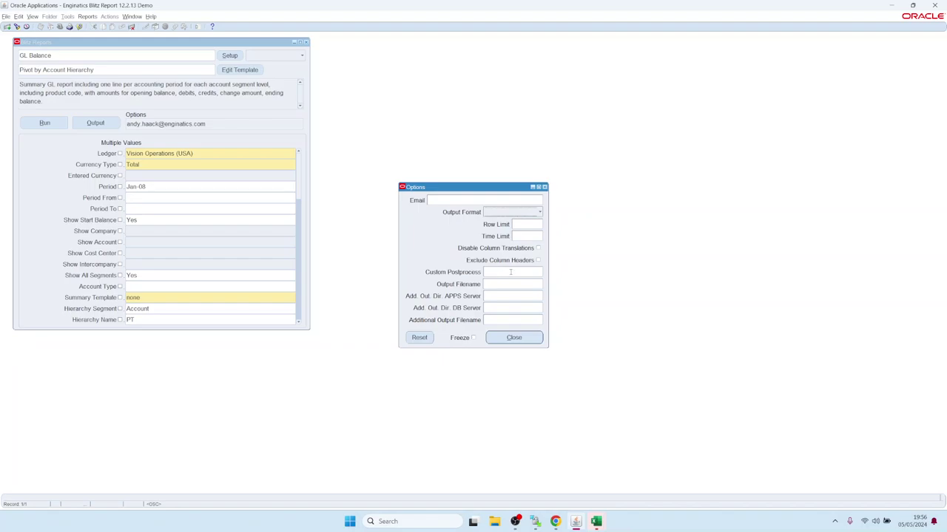
left_click(510, 272)
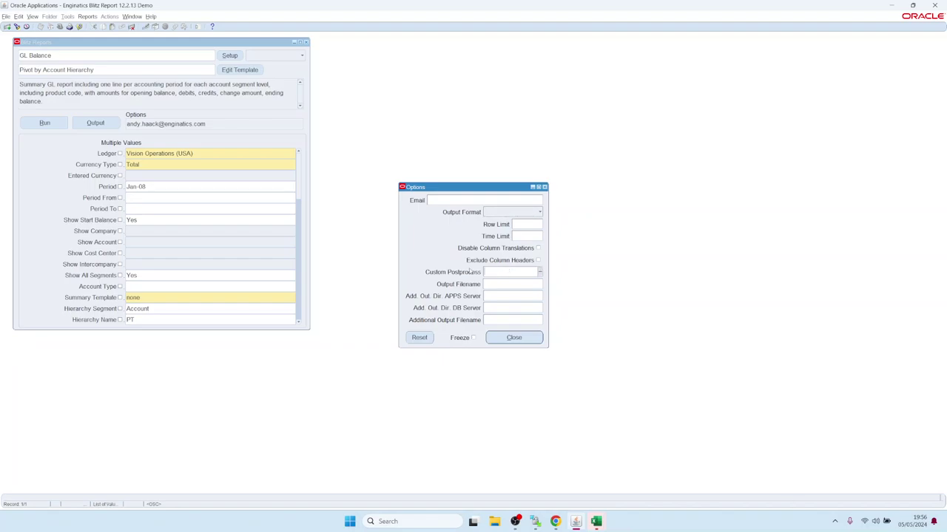
left_click(540, 274)
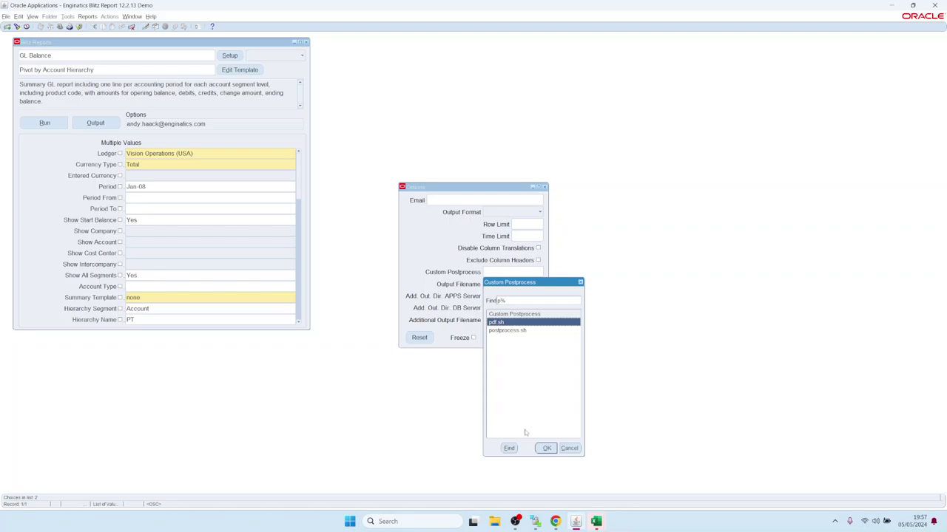
- Run GL Balance with pdf.sh postprocessing, open the resulting PDF, then clear Custom Postprocess
left_click(546, 448)
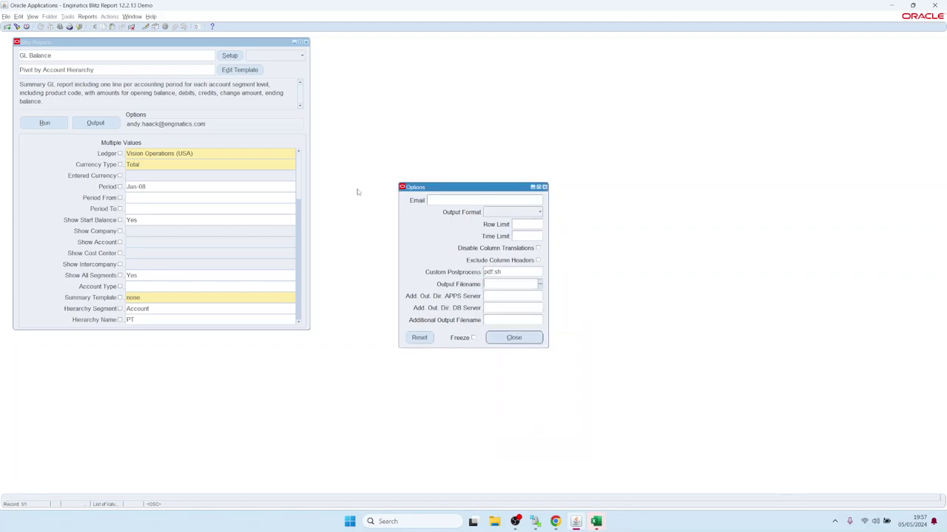
left_click(44, 123)
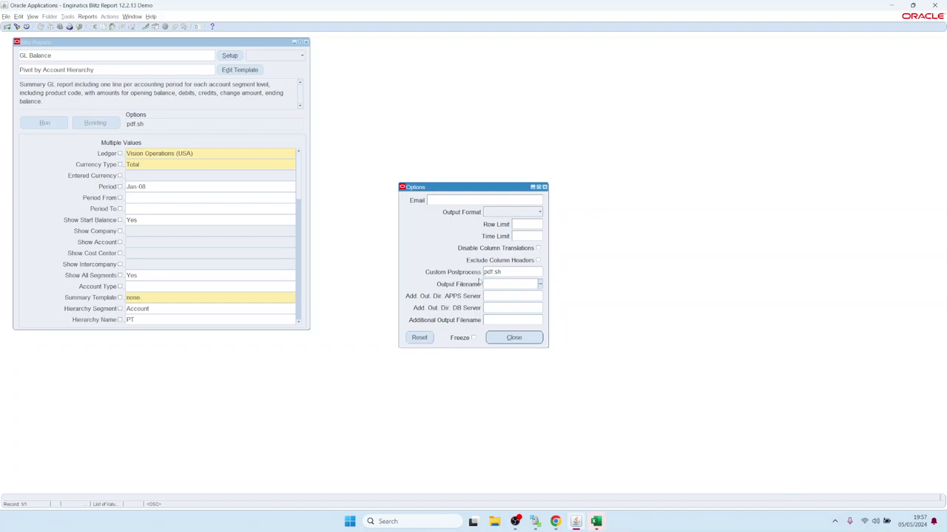
left_click(505, 272)
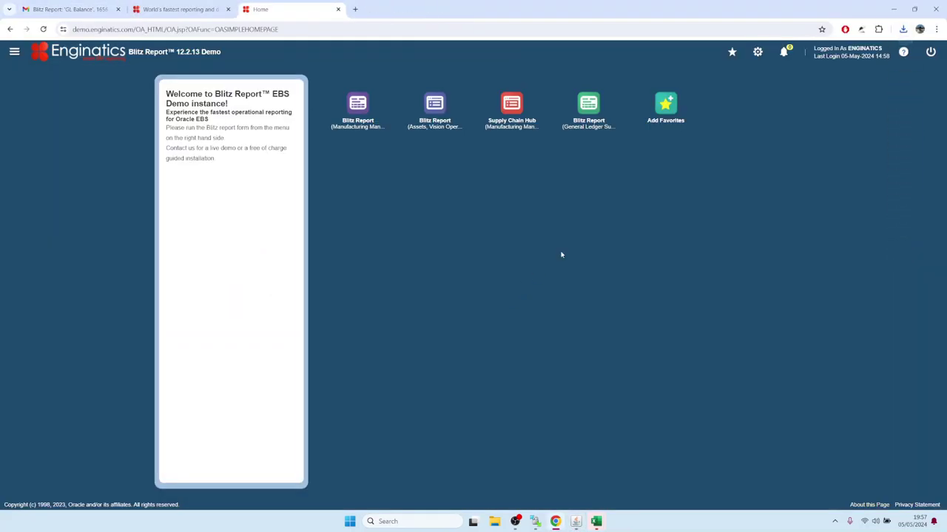
left_click(794, 56)
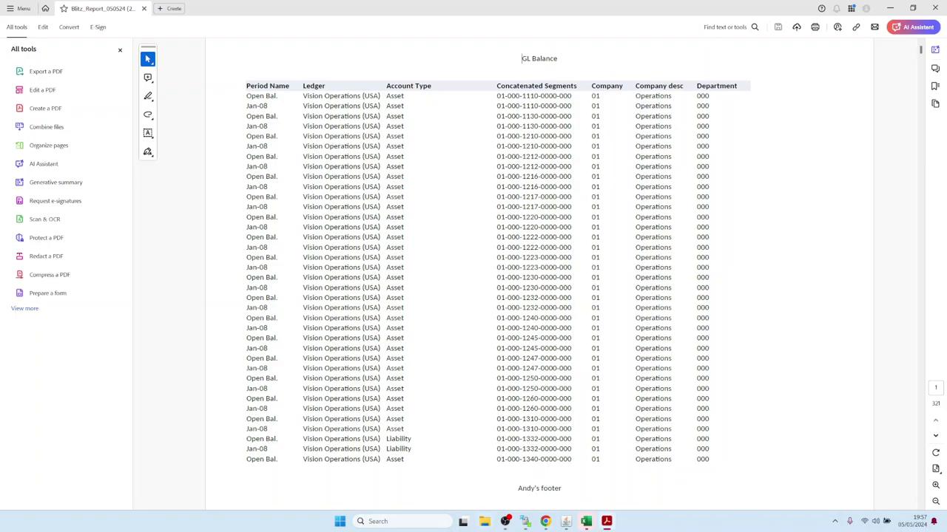
left_click(566, 522)
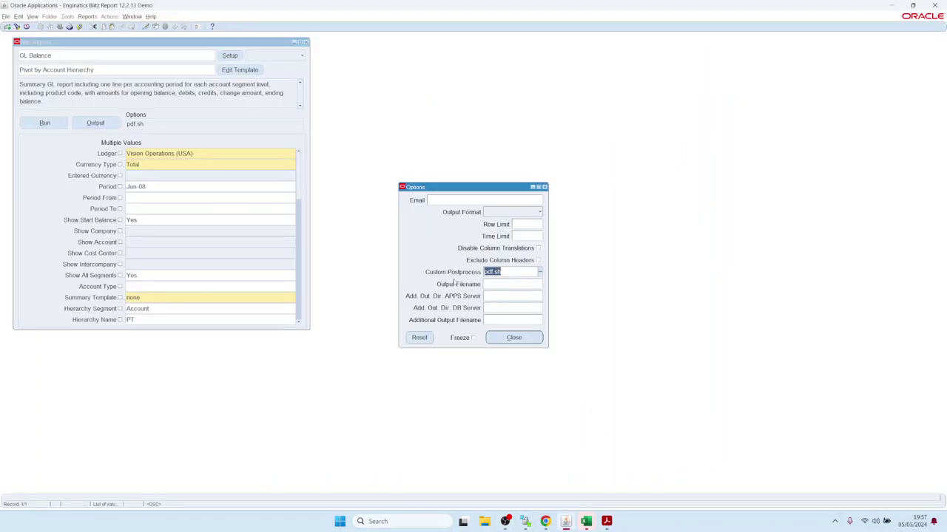
- Step through the additional output directory fields and list the database directories for the DB server field
left_click(500, 309)
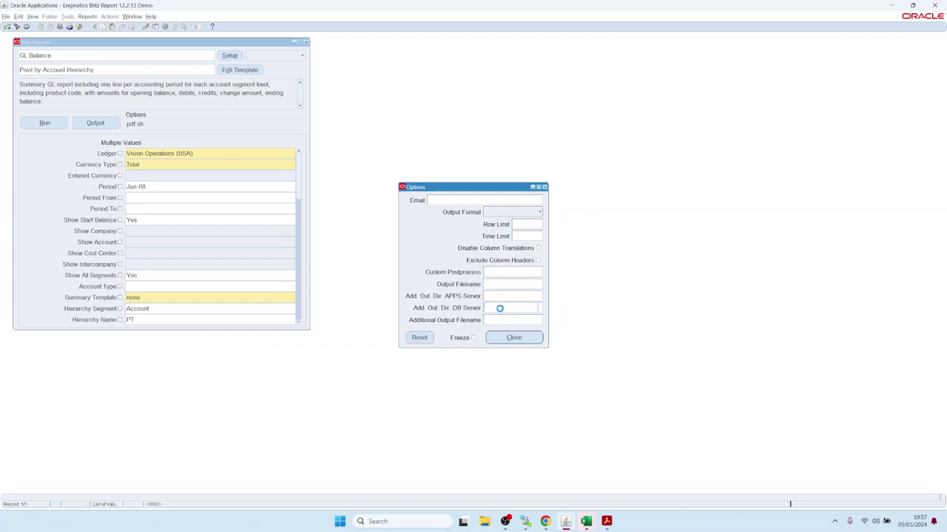
left_click(503, 318)
left_click(501, 298)
mouse_move(502, 310)
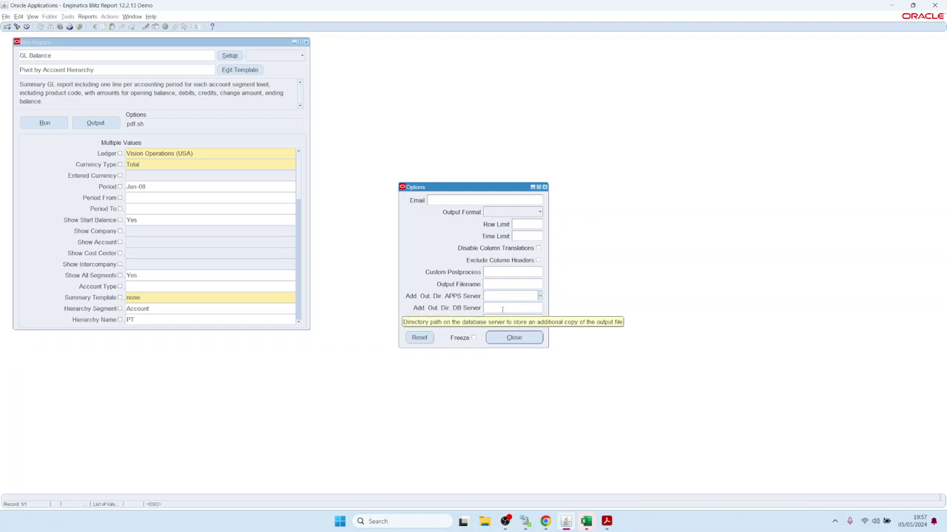
left_click(502, 309)
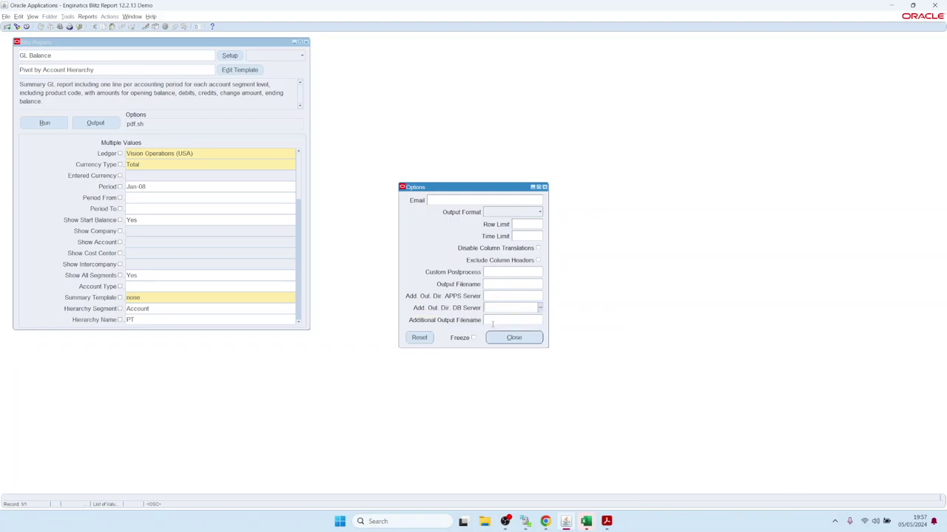
mouse_move(493, 324)
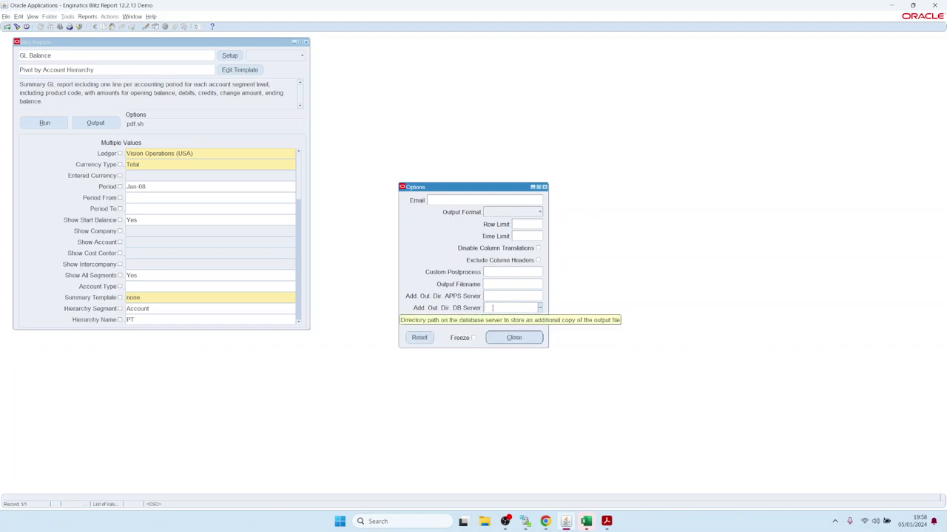
left_click(499, 308)
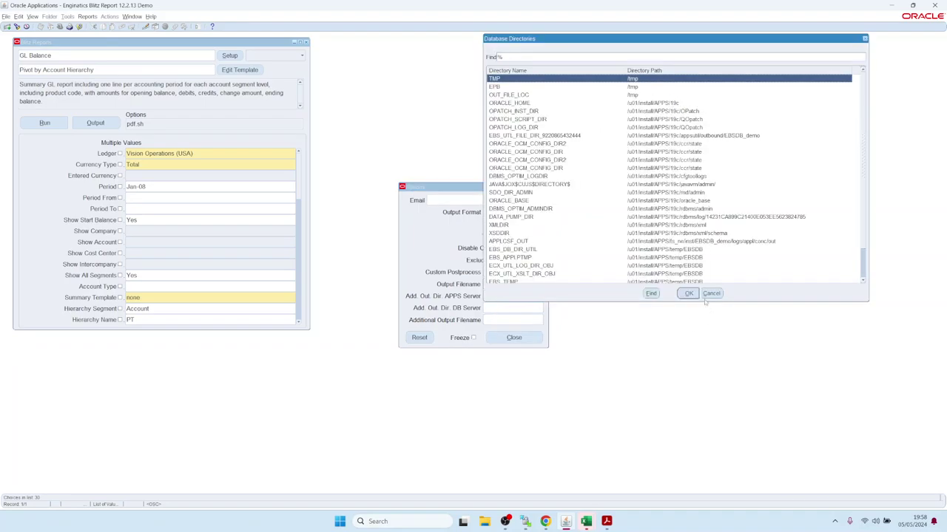
- Dismiss the directory list, enter tmp/ as the APPS server directory, and bring up the Tokens list
left_click(711, 294)
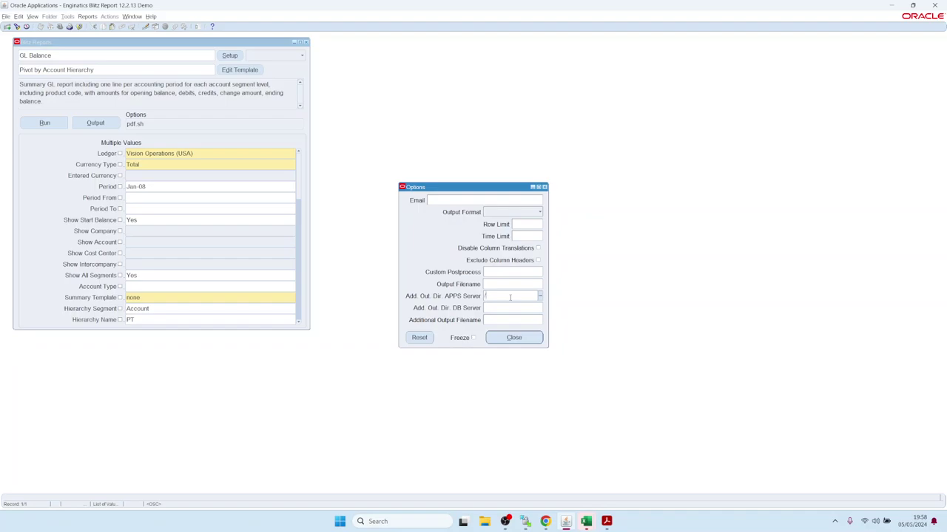
type("tmp")
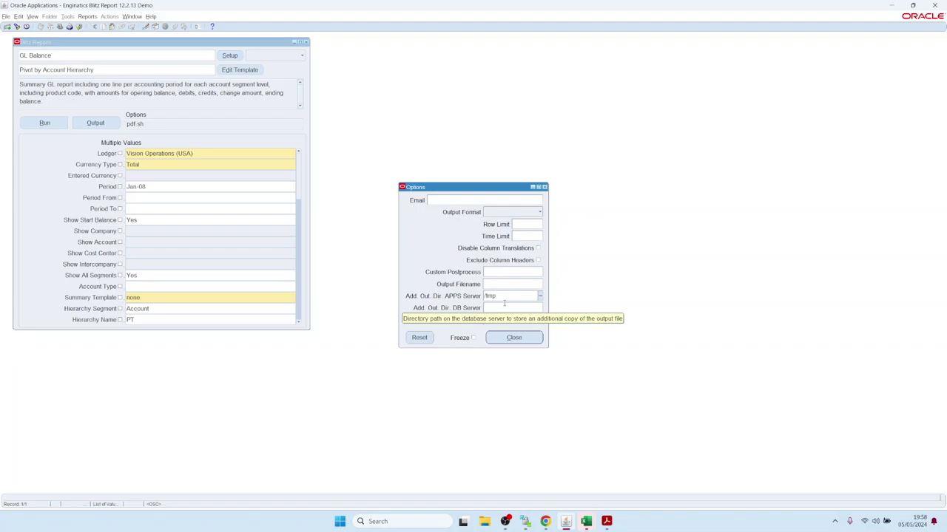
type("/")
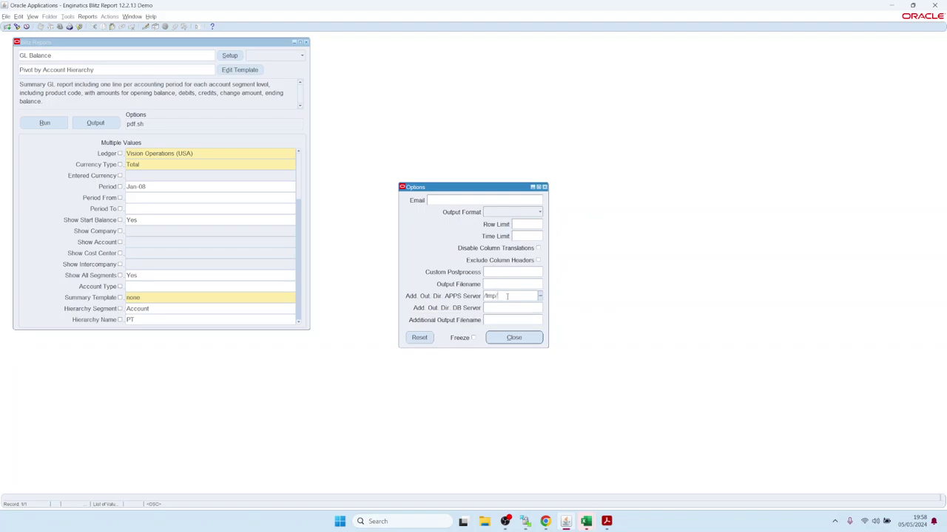
key("ctrl+l")
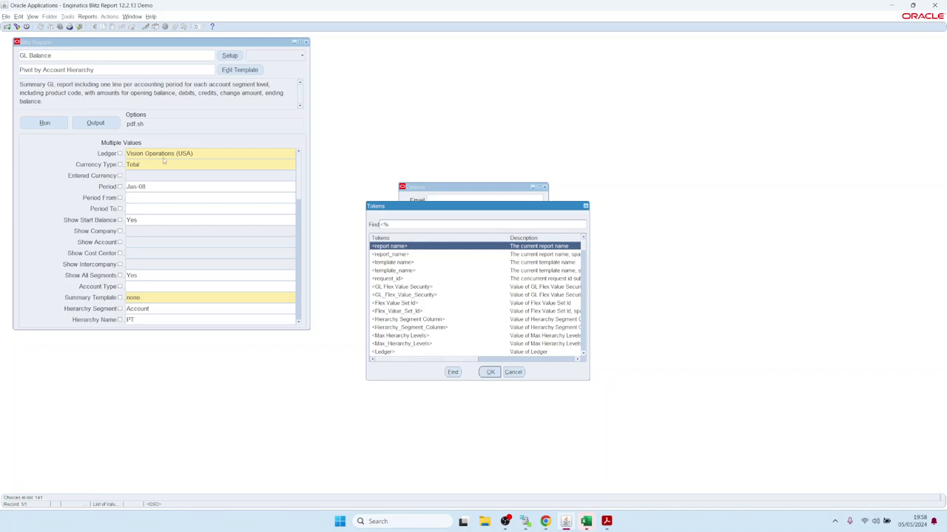
- Insert the <Ledger_> token into the APPS server path and remove the stray space
left_click(584, 354)
left_click(584, 355)
left_click(583, 355)
left_click(584, 355)
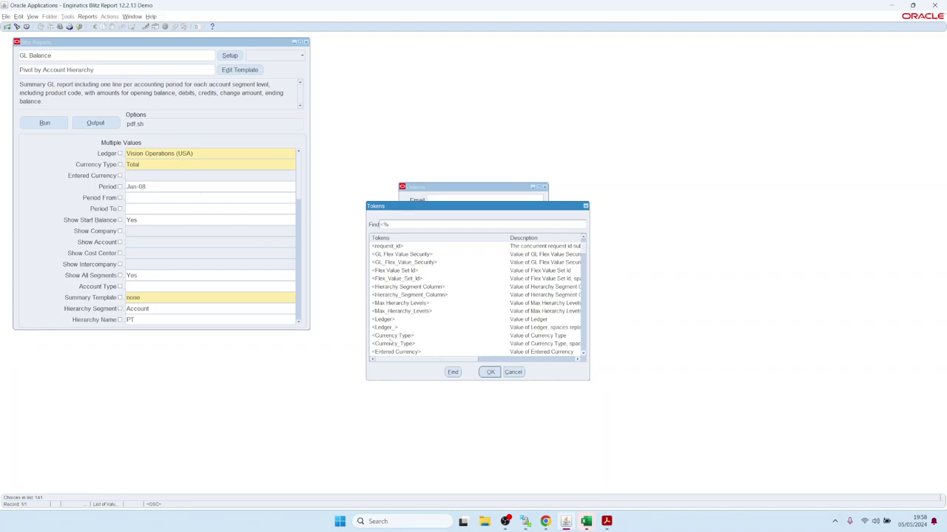
double_click(390, 329)
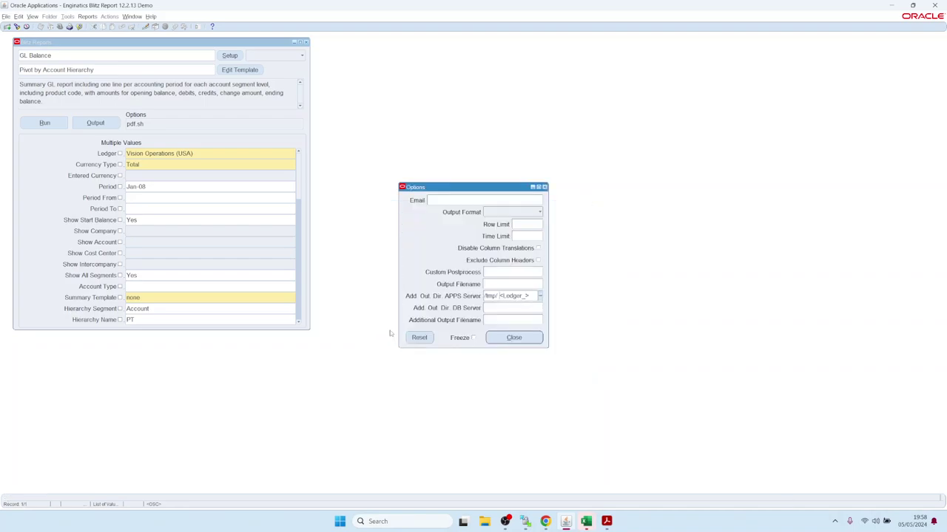
key("BackSpace")
- Append the <Period_> token to complete /tmp/<Ledger_>/<Period_>, then close the Options dialog
key("ctrl+l")
scroll(401, 302, "down", 2)
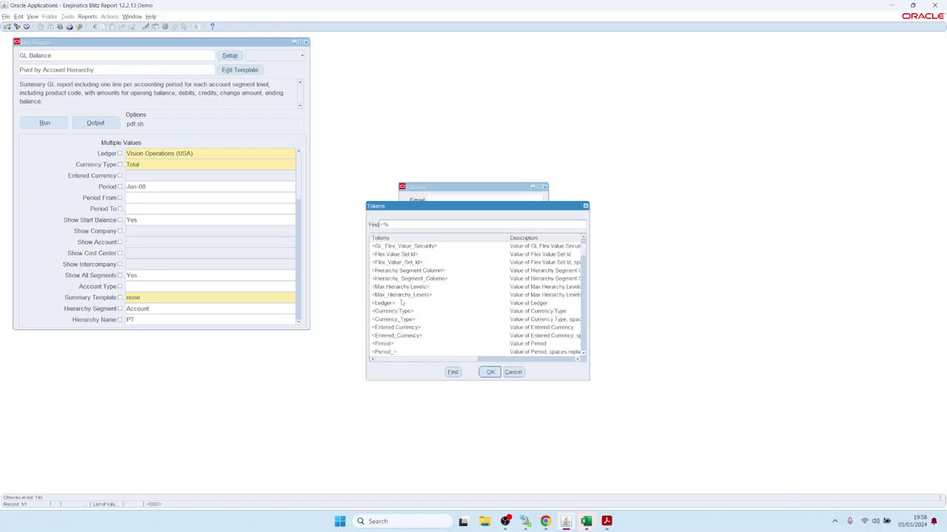
double_click(395, 352)
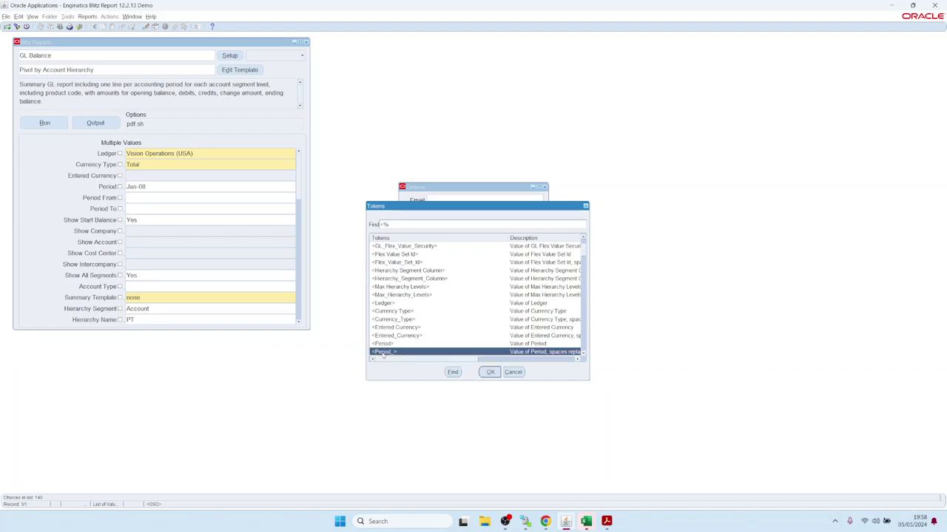
key("End")
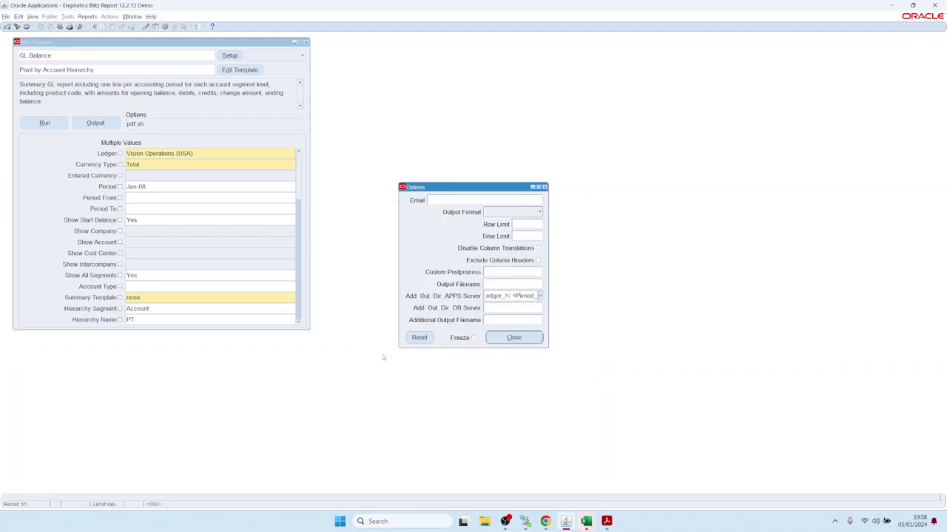
left_click(517, 338)
- Rerun the GL Balance report with the Period changed from Jan-08 to Feb-08
left_click(43, 123)
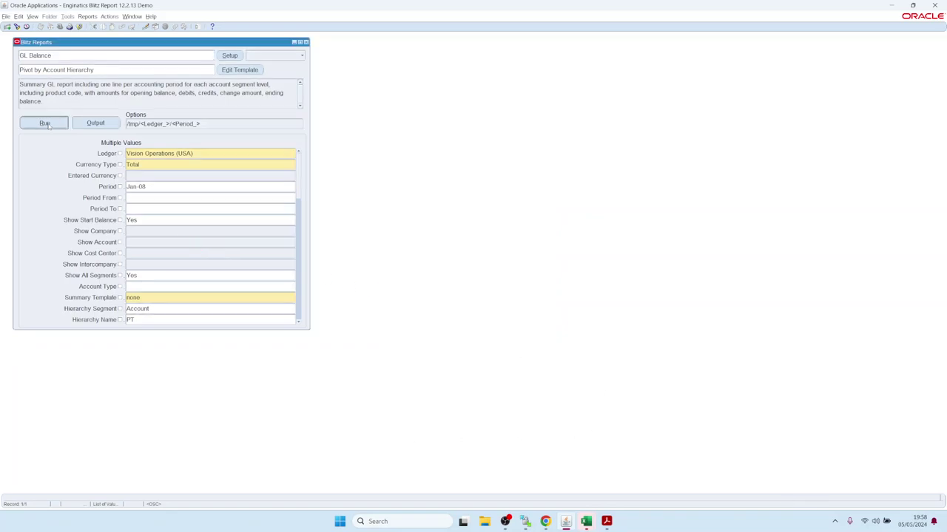
left_click(136, 187)
double_click(136, 187)
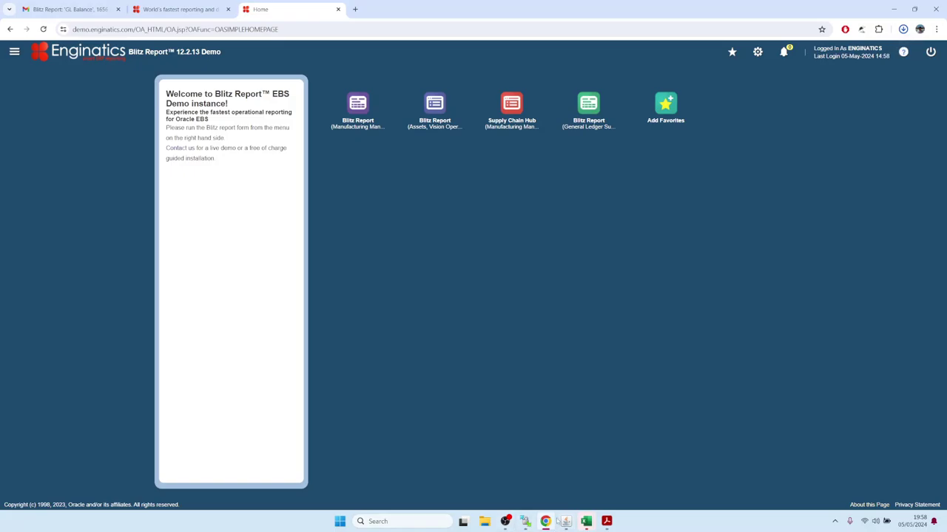
left_click(566, 521)
left_click(50, 124)
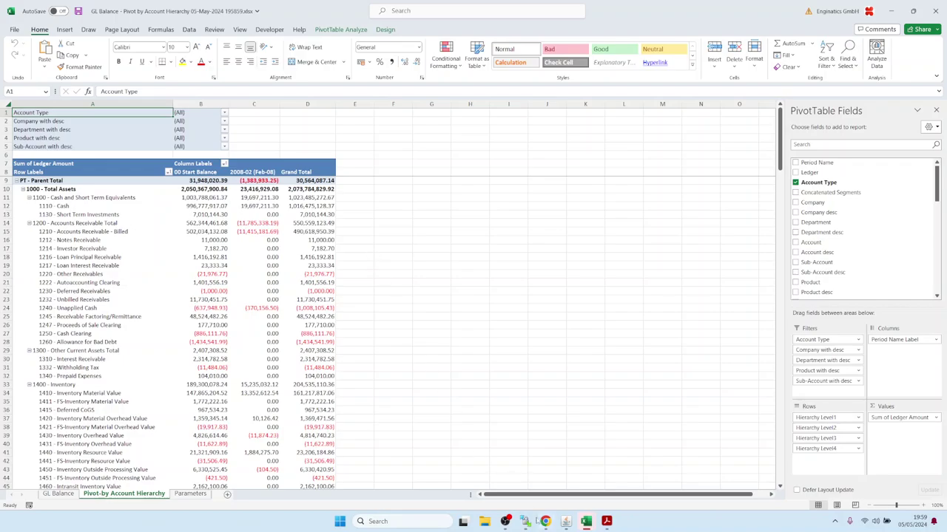
- Bring the WinSCP file browser in front of the Excel GL Balance pivot workbook
left_click(525, 522)
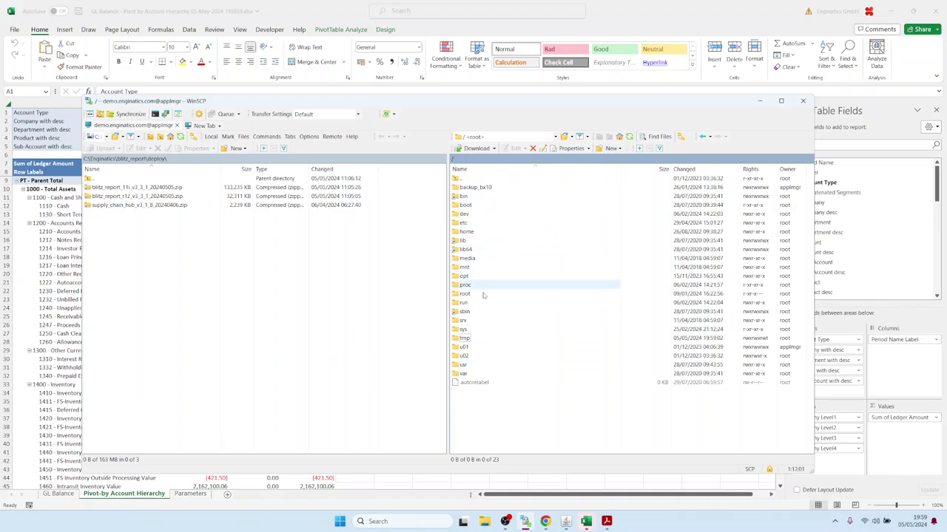
- Refresh and browse the server to /tmp/Vision_Operations_(USA)/Feb-08 to find the pivot xlsx, then return to Oracle
double_click(462, 339)
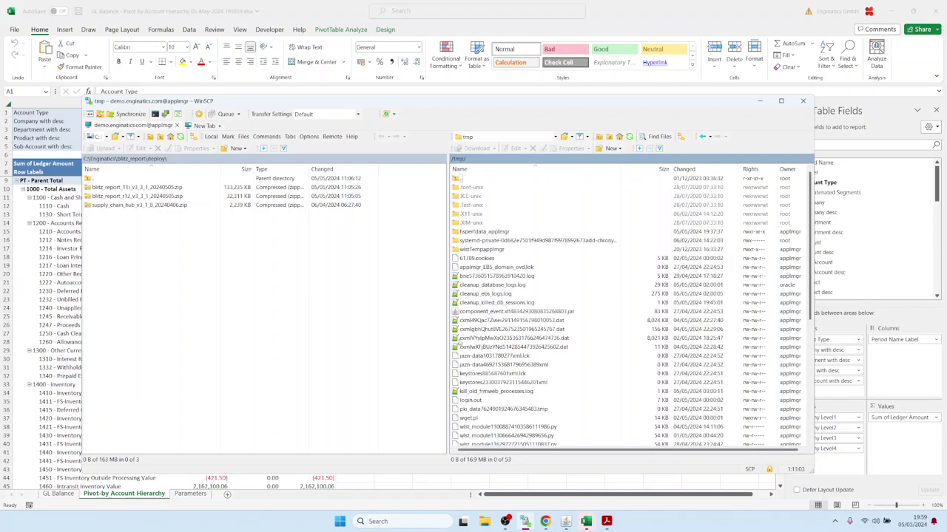
left_click(629, 136)
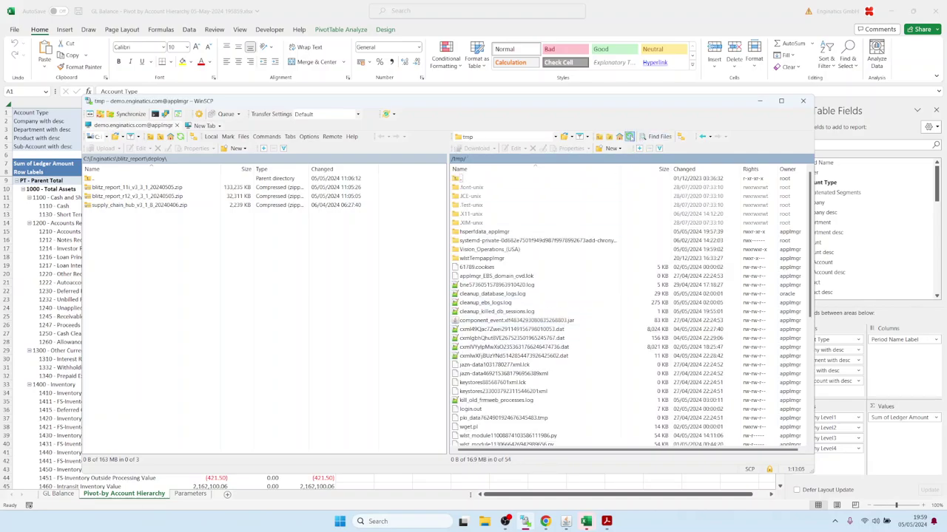
left_click(457, 252)
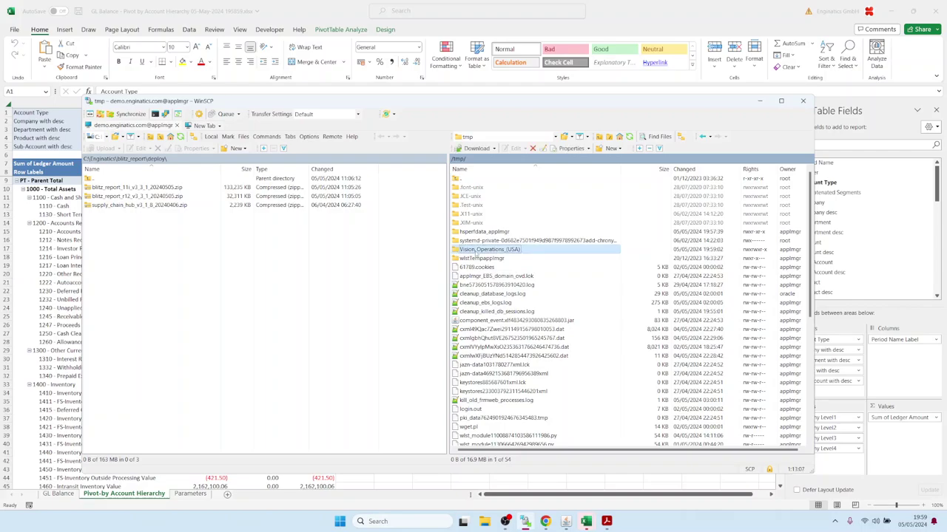
double_click(477, 253)
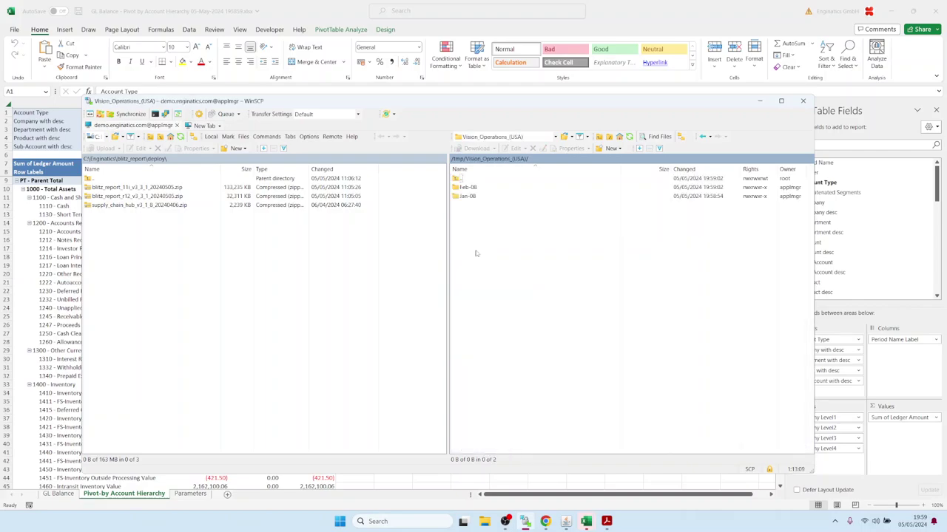
left_click(469, 190)
double_click(466, 190)
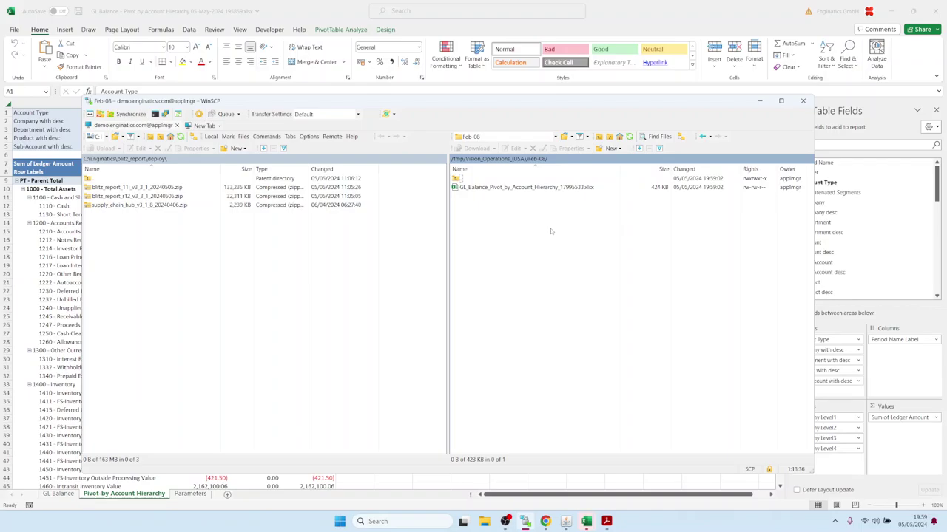
left_click(566, 521)
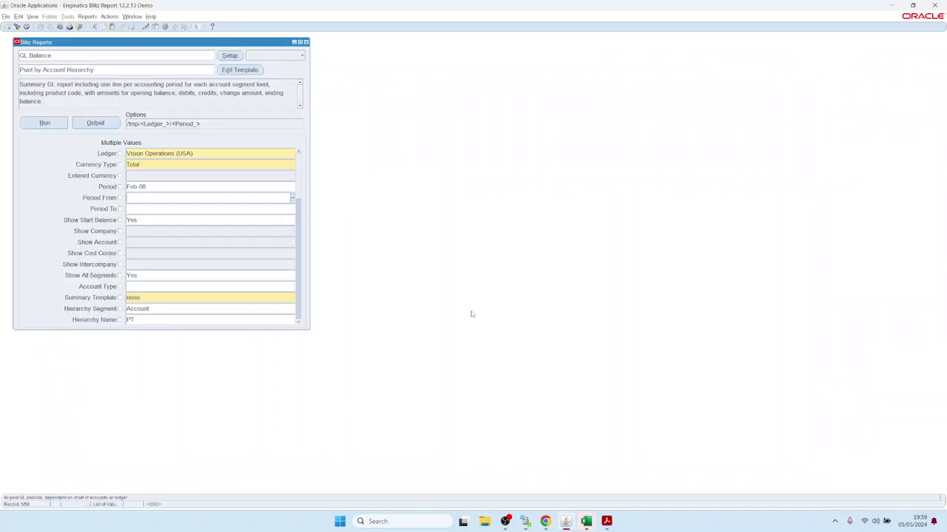